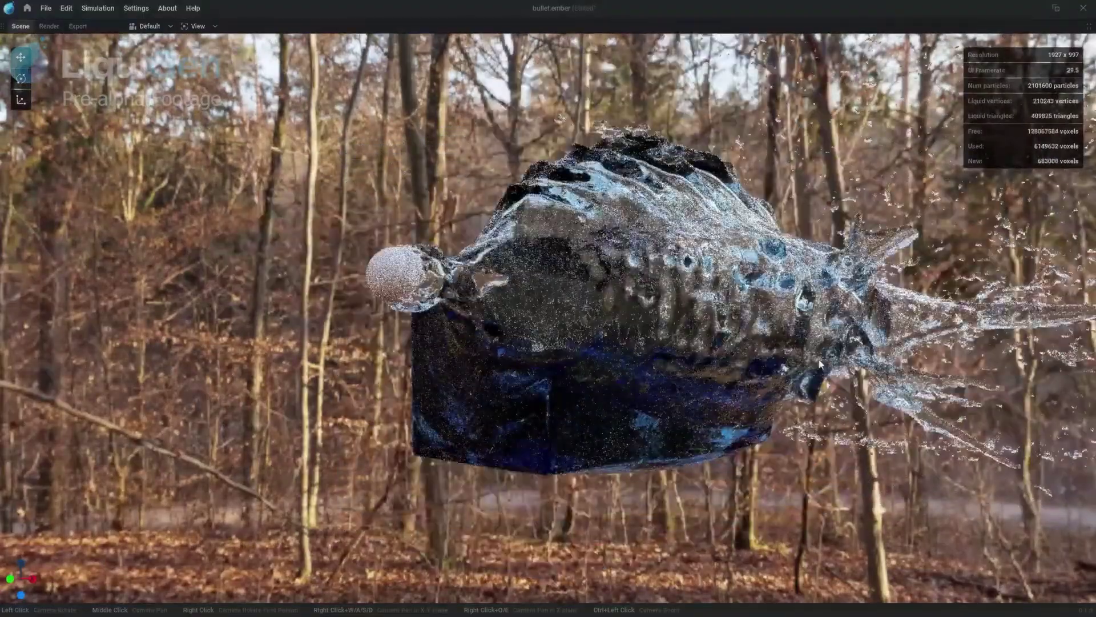
Orbit the viewport camera around the liquid block in the bullet scene
{"action": "left_click_drag", "start_coordinate": [821, 365], "coordinate": [1005, 359]}
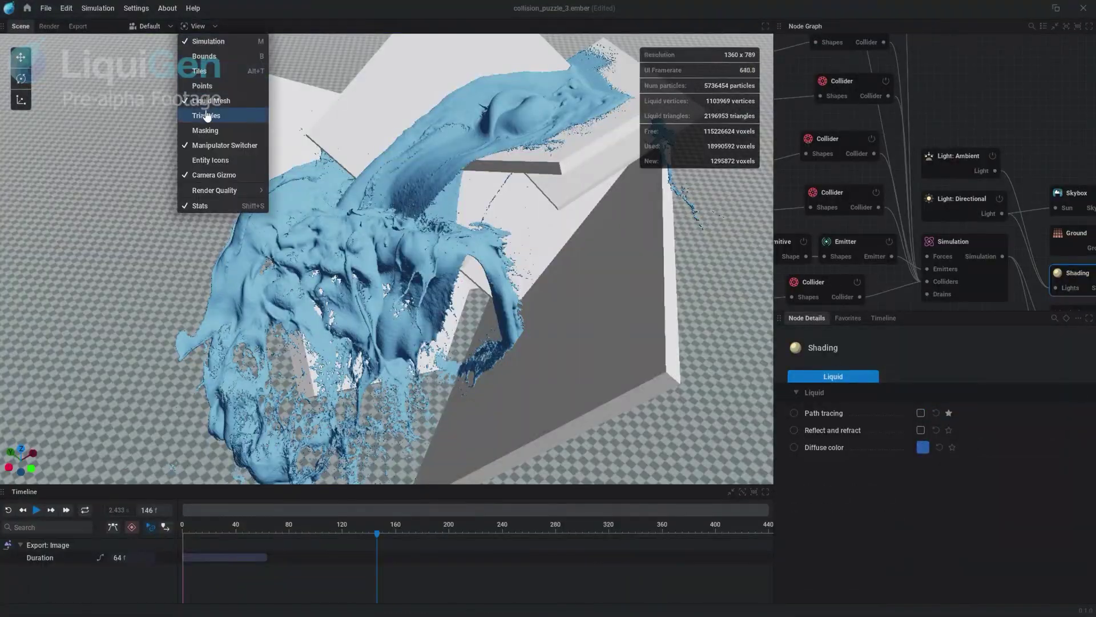
Toggle the collision puzzle's triangle display on and off, pause playback, and show the liquid as a mesh
{"action": "left_click", "coordinate": [207, 115]}
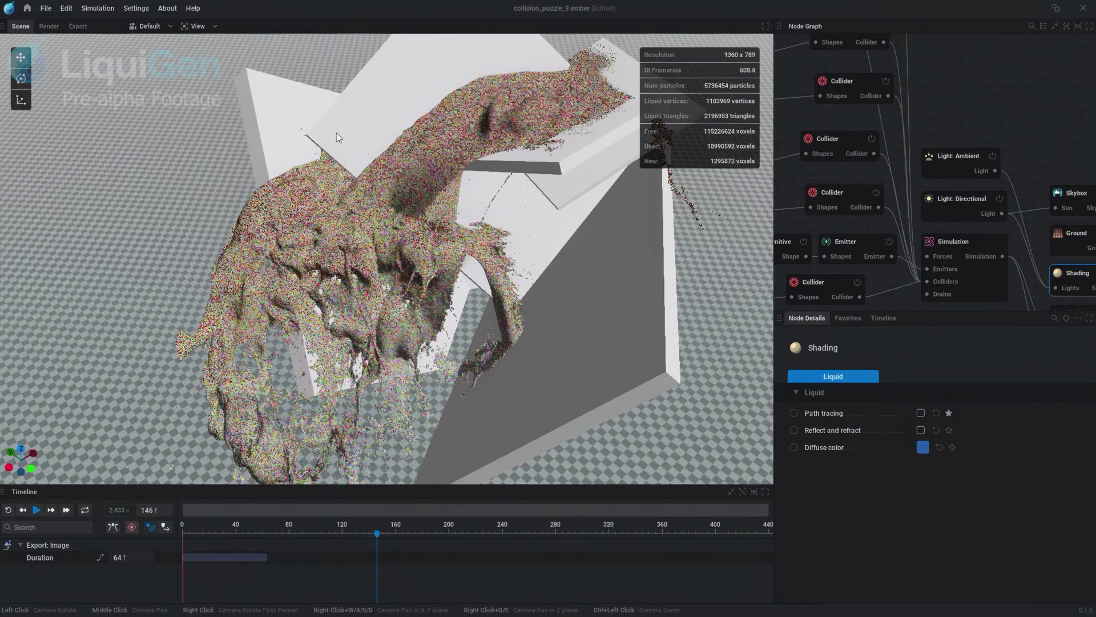
{"action": "left_click", "coordinate": [197, 25]}
{"action": "left_click", "coordinate": [207, 116]}
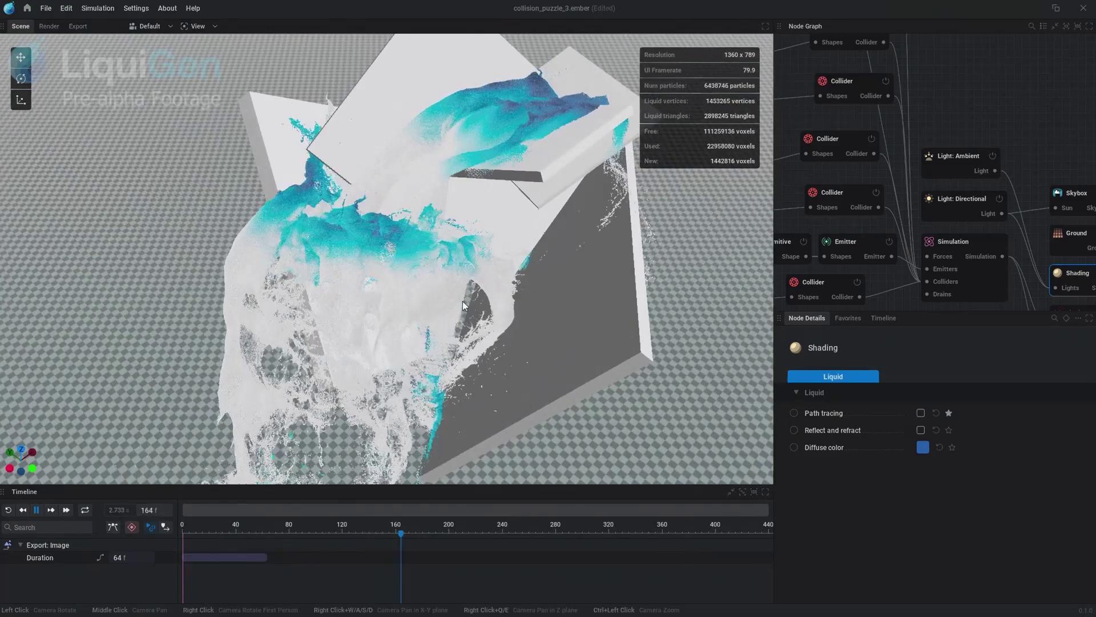
{"action": "key", "text": "space"}
{"action": "left_click", "coordinate": [209, 101]}
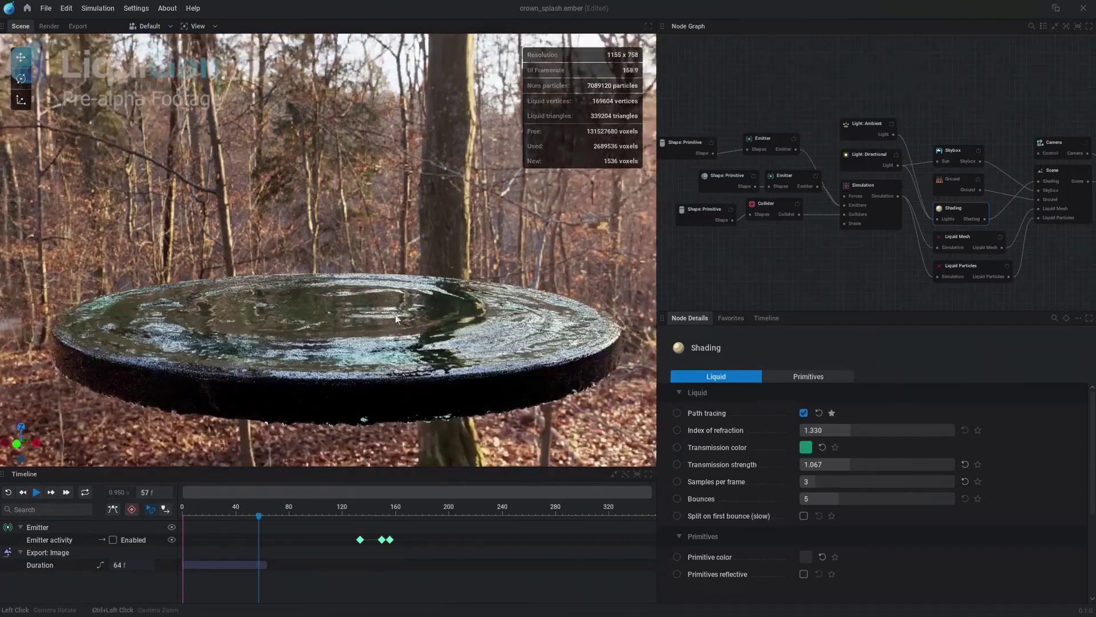
Orbit in close over the crown splash's liquid disc to look into the crater
{"action": "left_click_drag", "start_coordinate": [398, 318], "coordinate": [376, 269]}
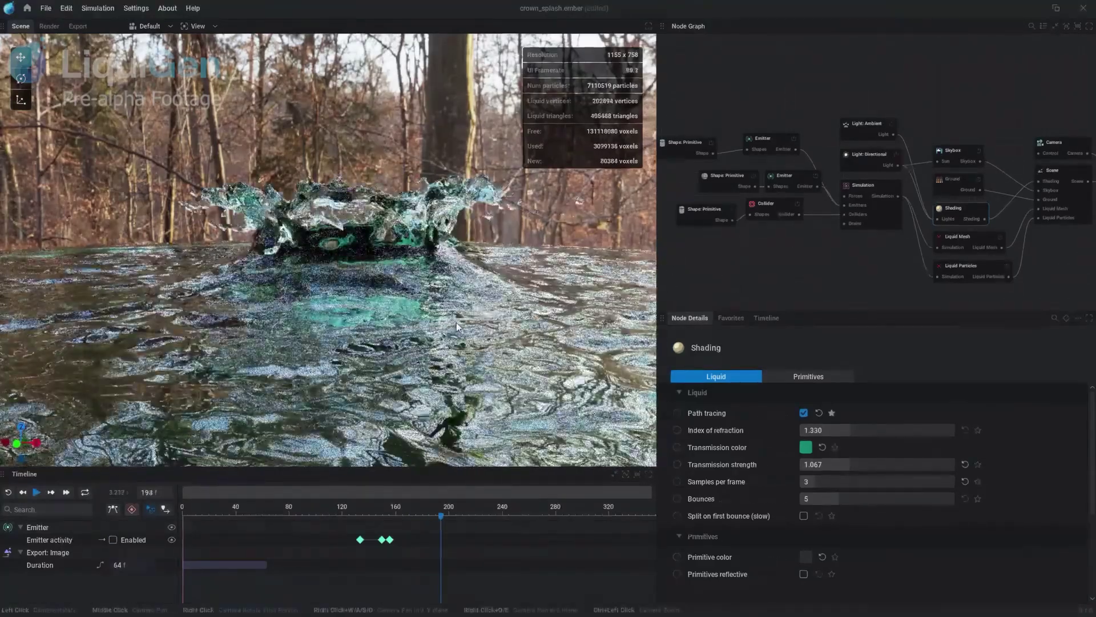
{"action": "left_click_drag", "start_coordinate": [461, 323], "coordinate": [440, 273]}
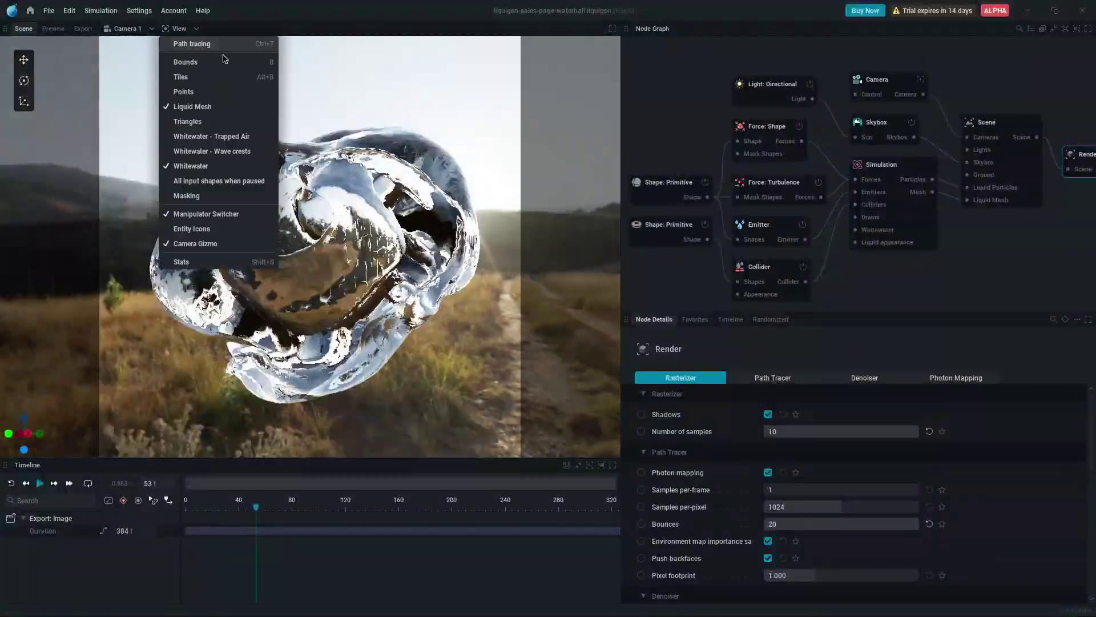
Switch the viewport to path-traced rendering of the waterball blob
{"action": "left_click", "coordinate": [211, 45]}
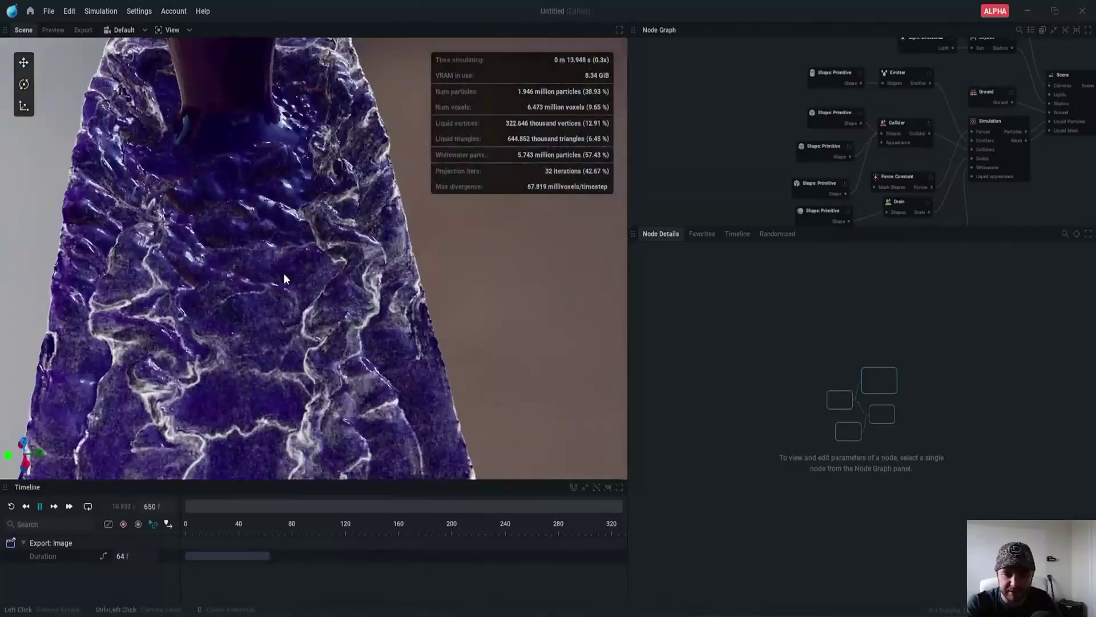
Wire the Simulation's Particles output into a new Export: Particles node
{"action": "left_click_drag", "start_coordinate": [285, 279], "coordinate": [352, 301]}
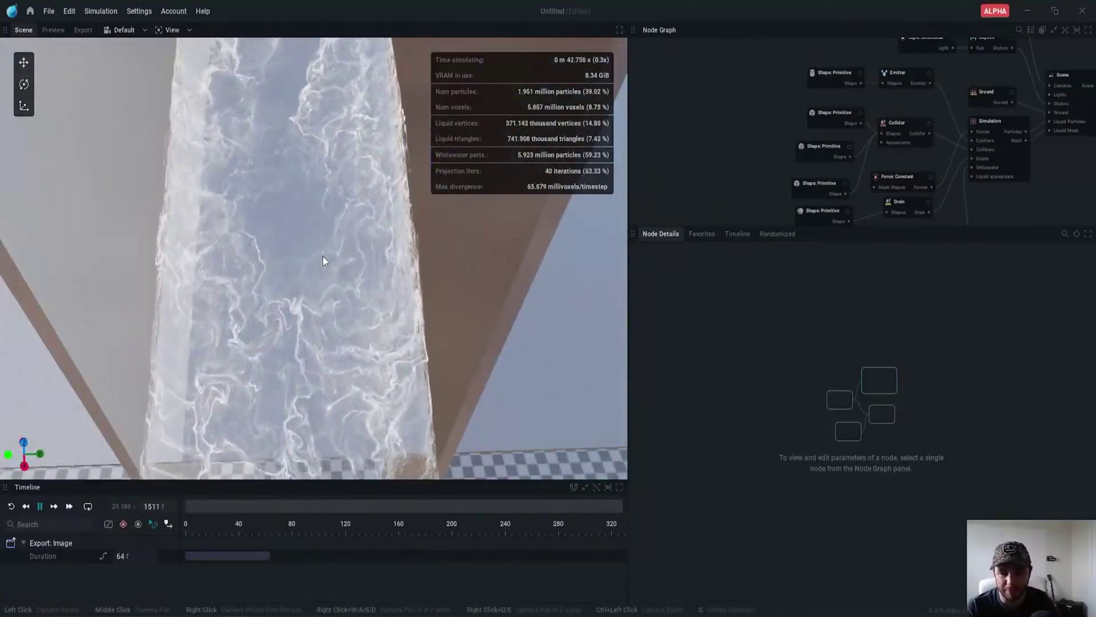
{"action": "left_click_drag", "start_coordinate": [323, 256], "coordinate": [330, 320]}
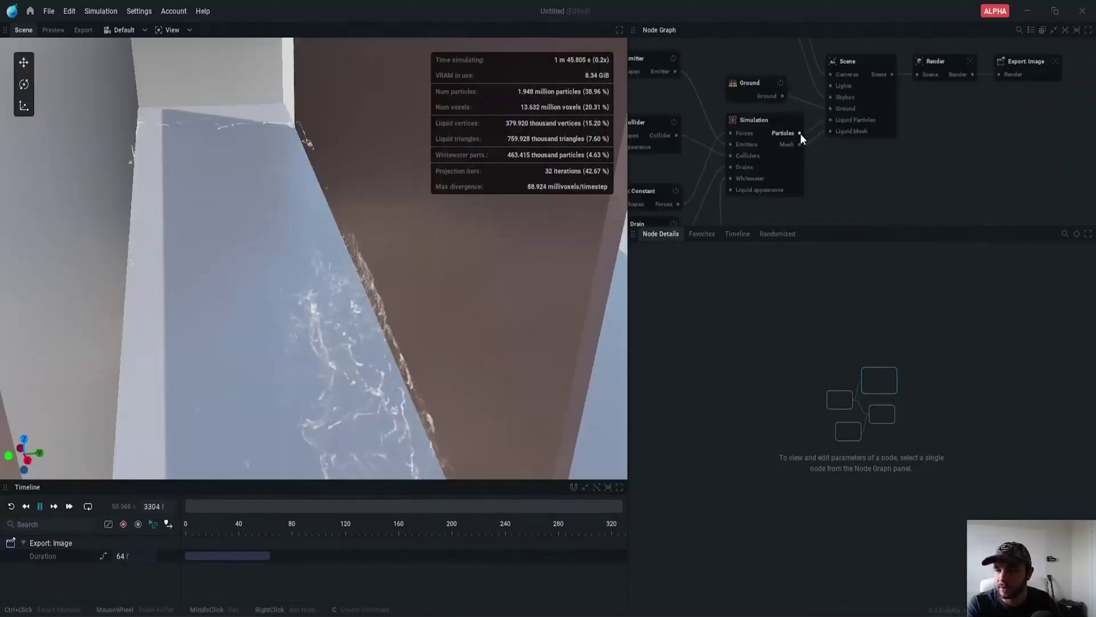
{"action": "left_click_drag", "start_coordinate": [799, 132], "coordinate": [852, 181]}
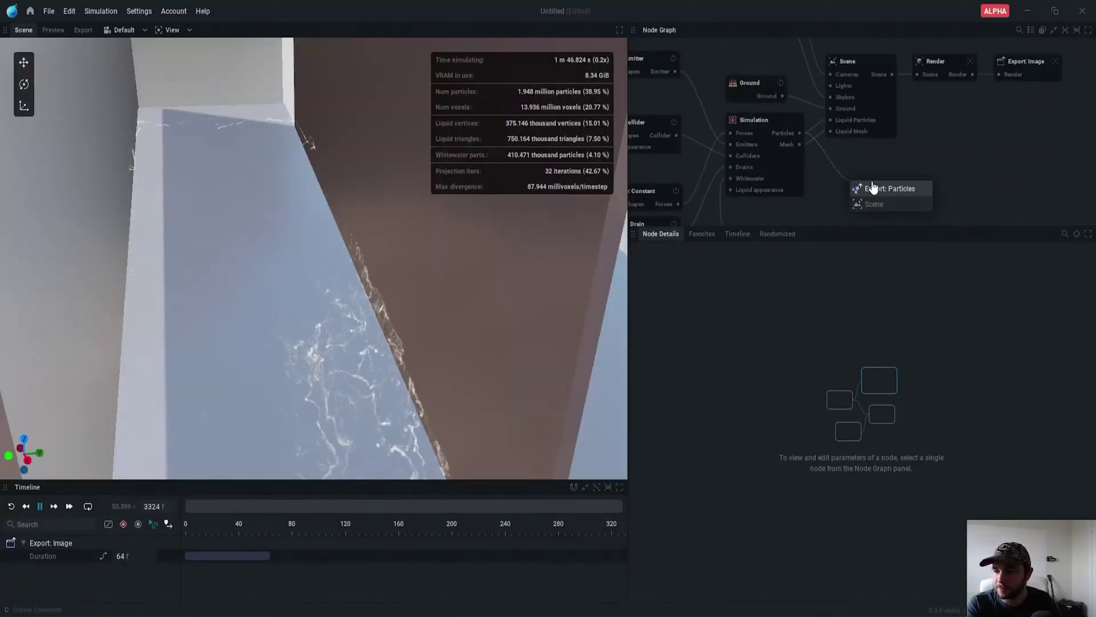
{"action": "left_click", "coordinate": [888, 190]}
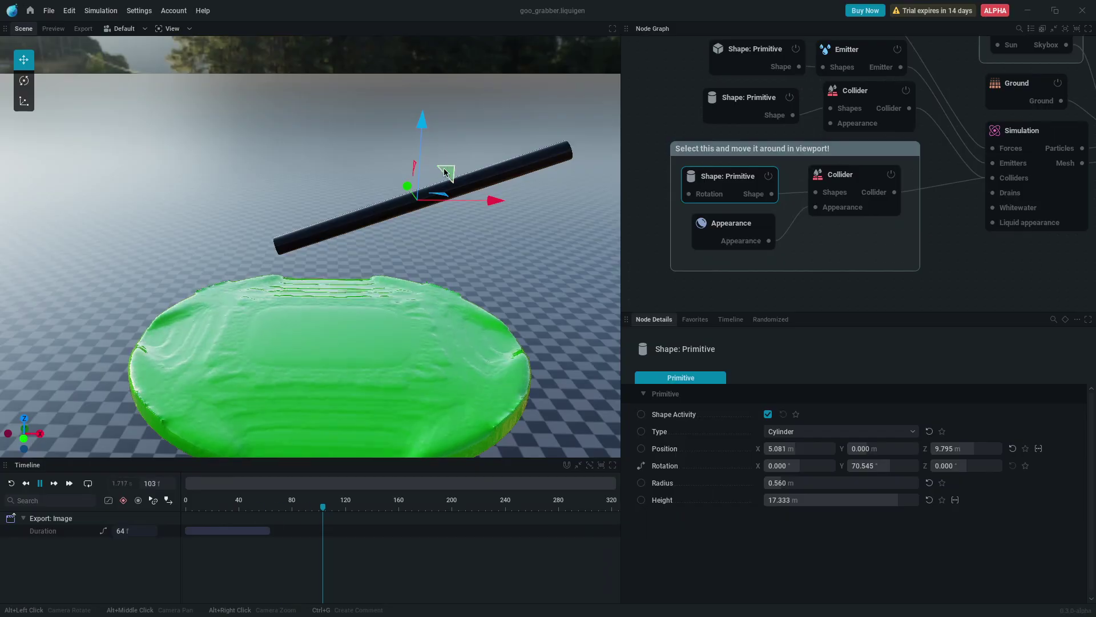
Push the cylinder down into the green goo and set Surface Tension to 50000 N/m
{"action": "left_click_drag", "start_coordinate": [445, 172], "coordinate": [463, 243]}
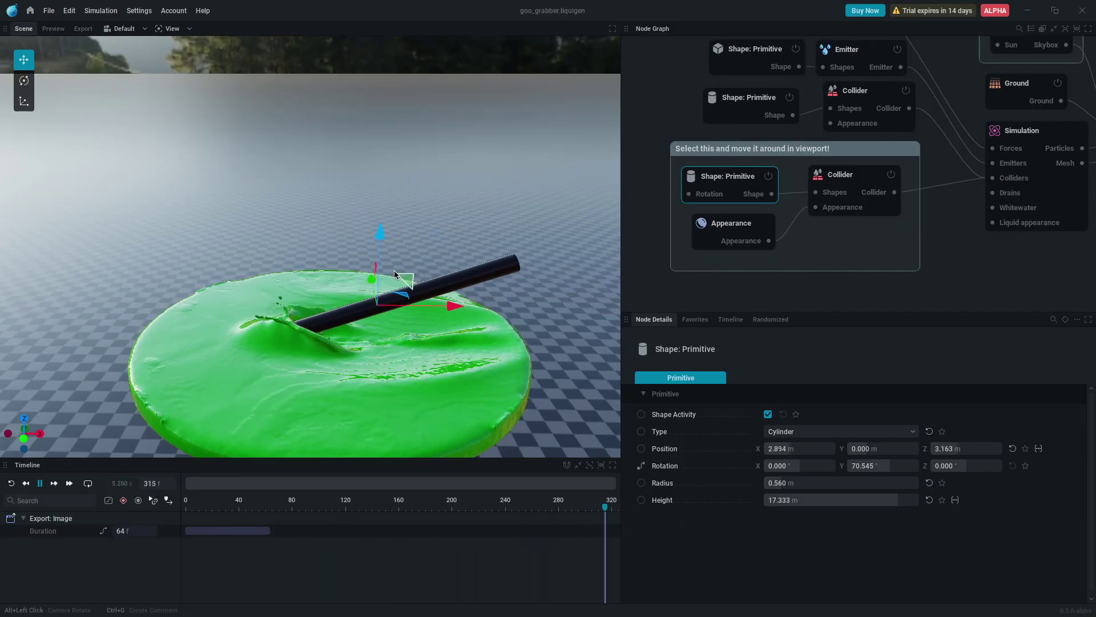
{"action": "left_click_drag", "start_coordinate": [434, 208], "coordinate": [273, 225], "text": "alt"}
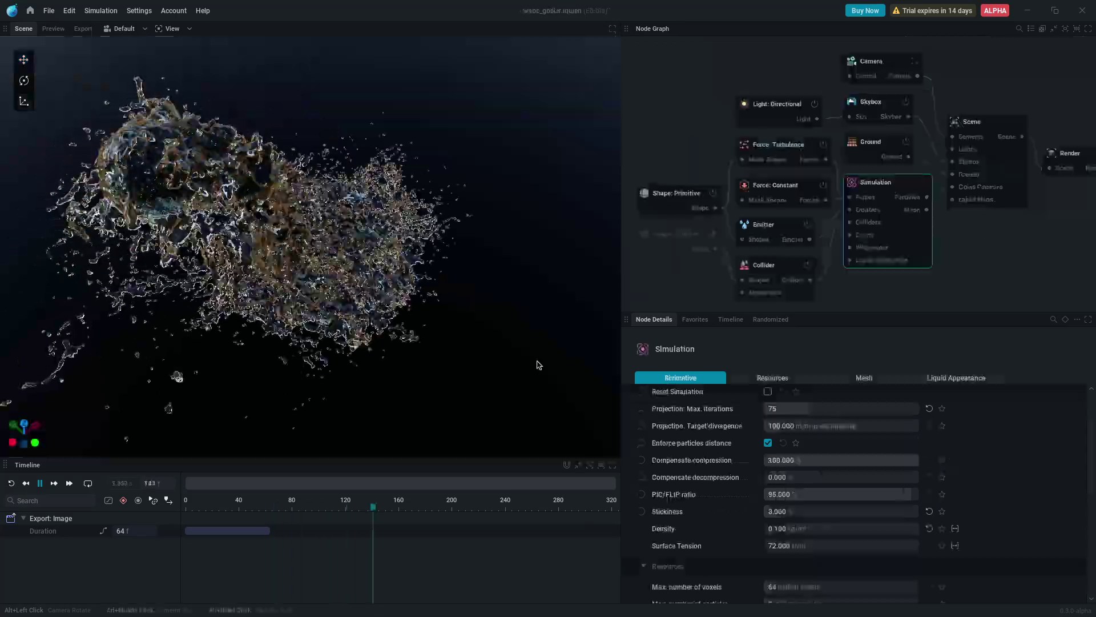
{"action": "left_click", "coordinate": [771, 544]}
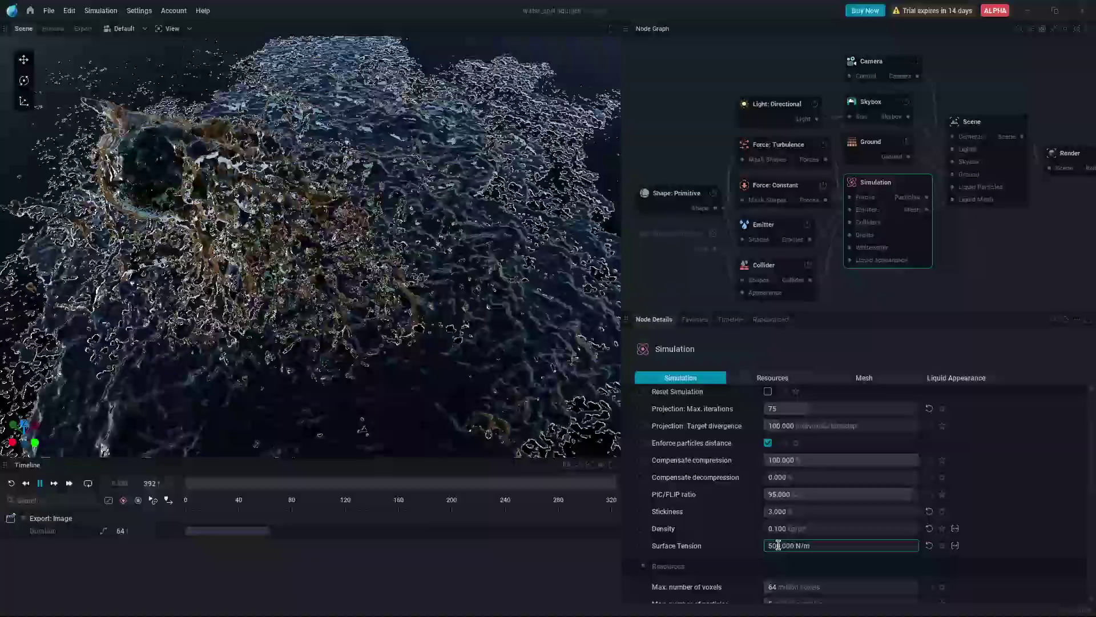
{"action": "type", "text": "00"}
{"action": "key", "text": "Return"}
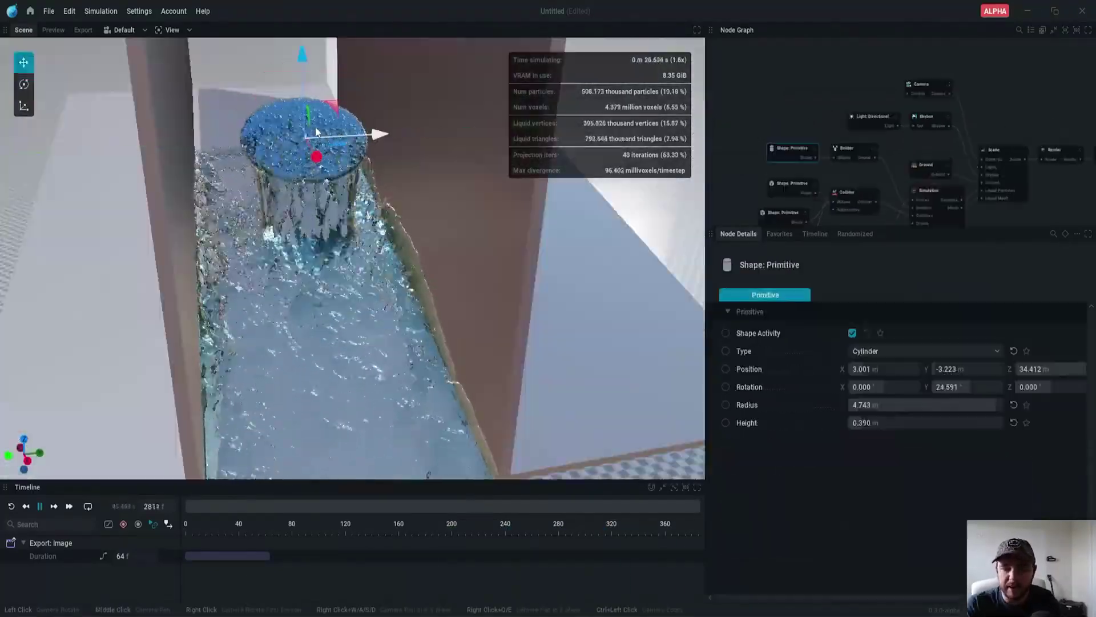
Move the emitter up the channel, lower PIC/FLIP ratio, and raise turbulence amplitude (typing 30)
{"action": "left_click_drag", "start_coordinate": [341, 150], "coordinate": [308, 112]}
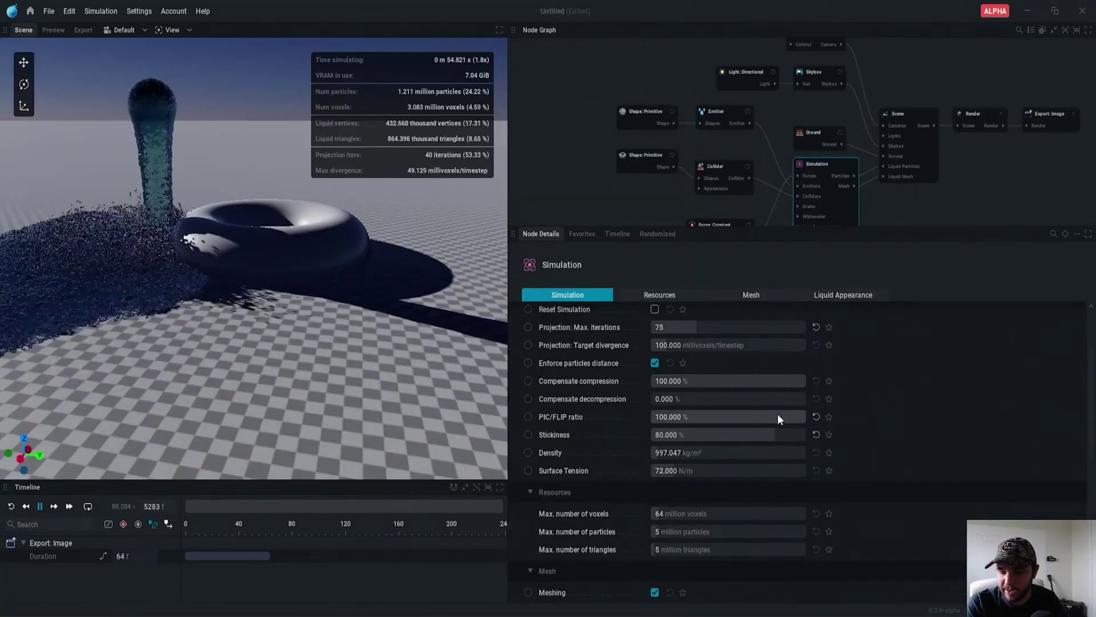
{"action": "left_click_drag", "start_coordinate": [778, 418], "coordinate": [686, 418]}
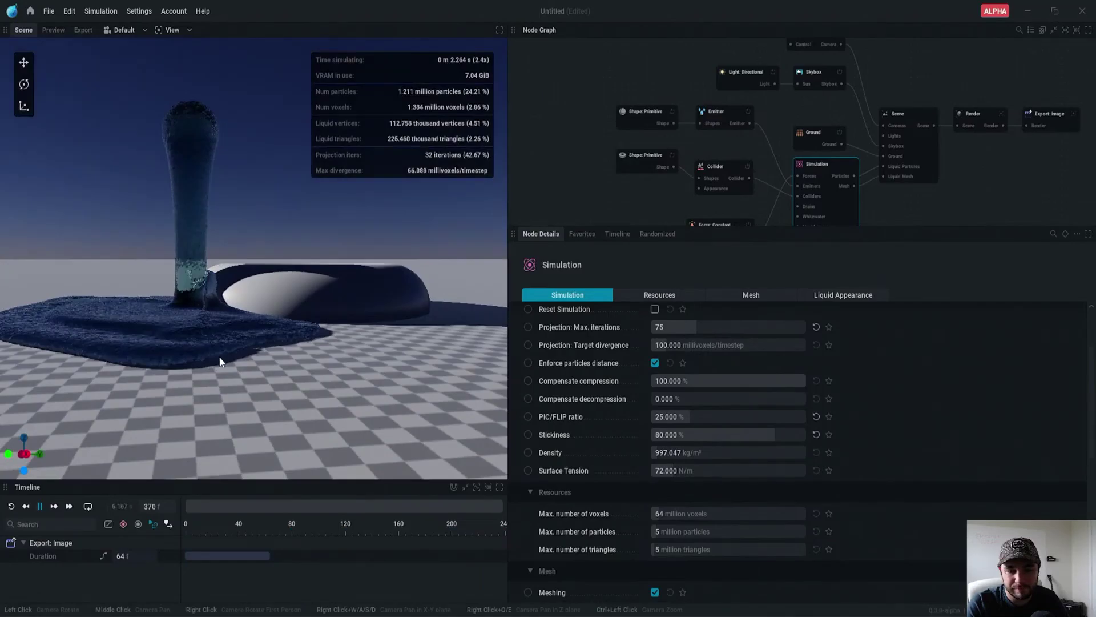
{"action": "scroll", "coordinate": [710, 349], "scroll_direction": "up", "scroll_amount": 3}
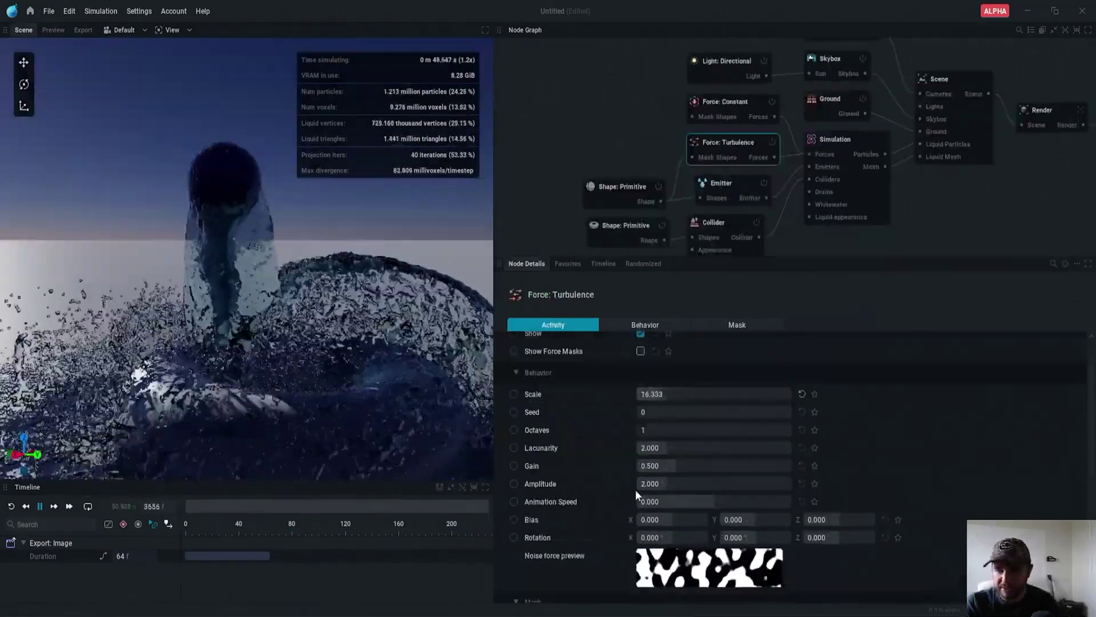
{"action": "left_click", "coordinate": [646, 485]}
{"action": "type", "text": "30"}
{"action": "key", "text": "Return"}
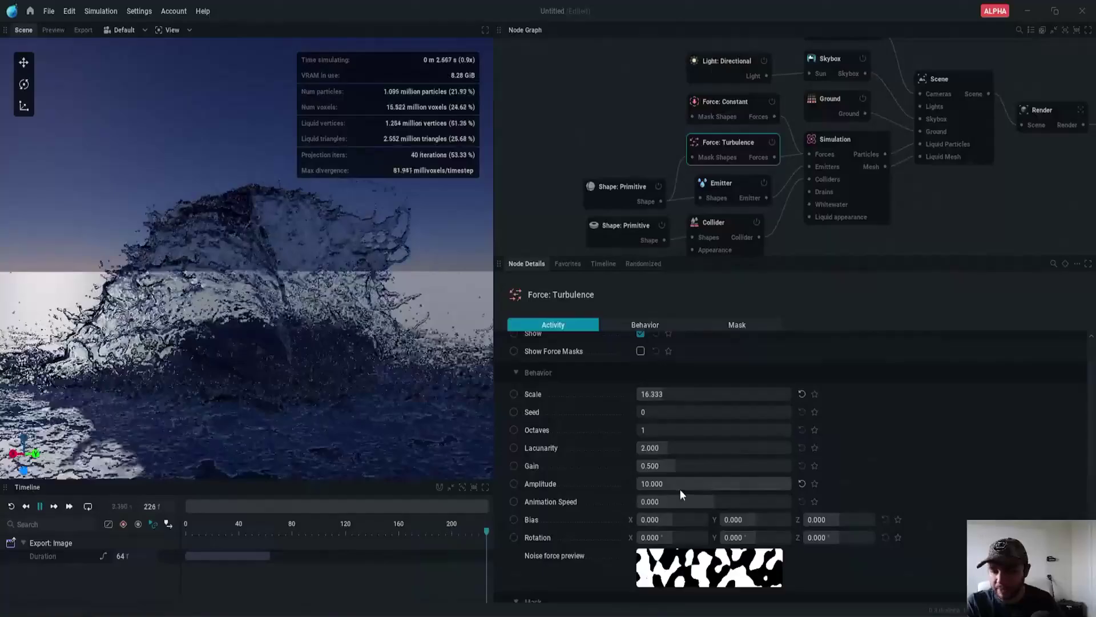
Set the sphere emitter's Radius to 1.000 m
{"action": "left_click", "coordinate": [622, 187]}
{"action": "left_click", "coordinate": [691, 434]}
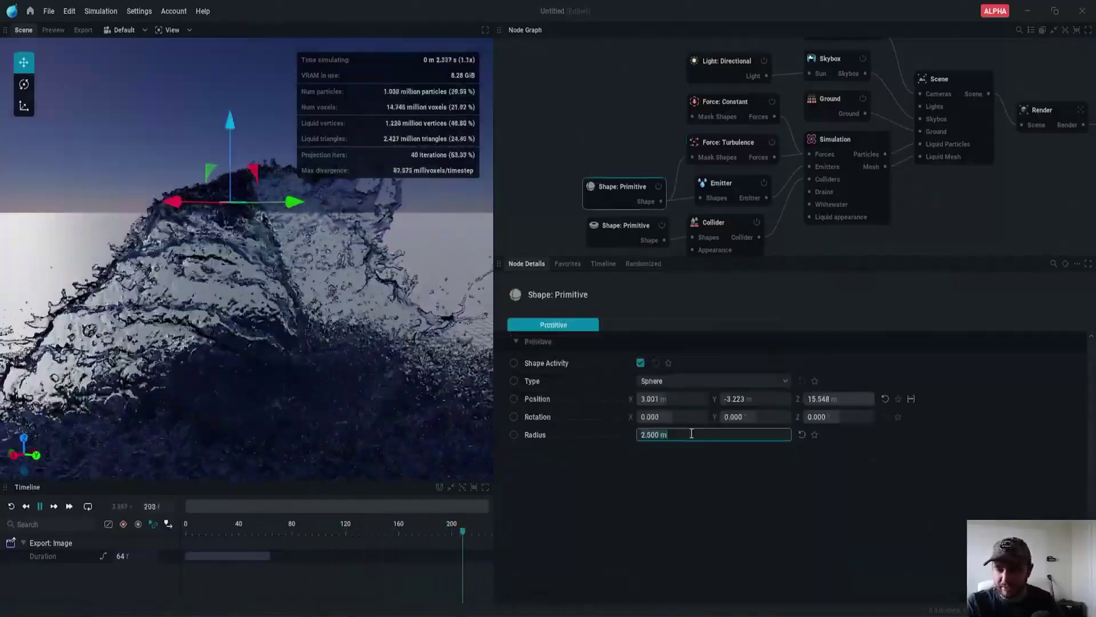
{"action": "type", "text": "1"}
{"action": "key", "text": "Return"}
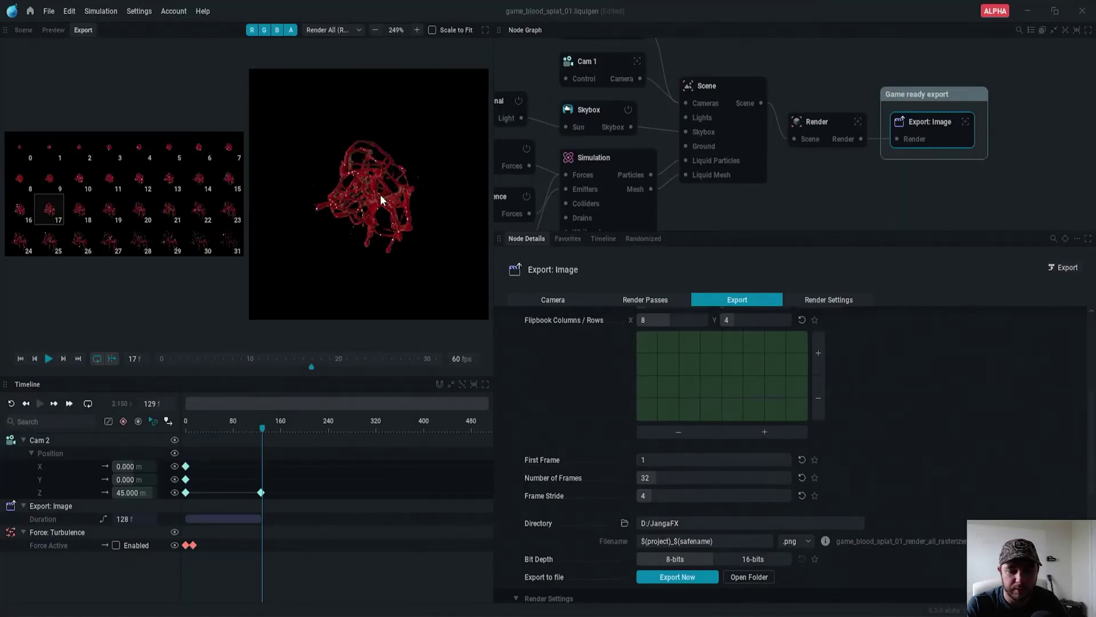
Play the blood-splat flipbook export preview
{"action": "key", "text": "space"}
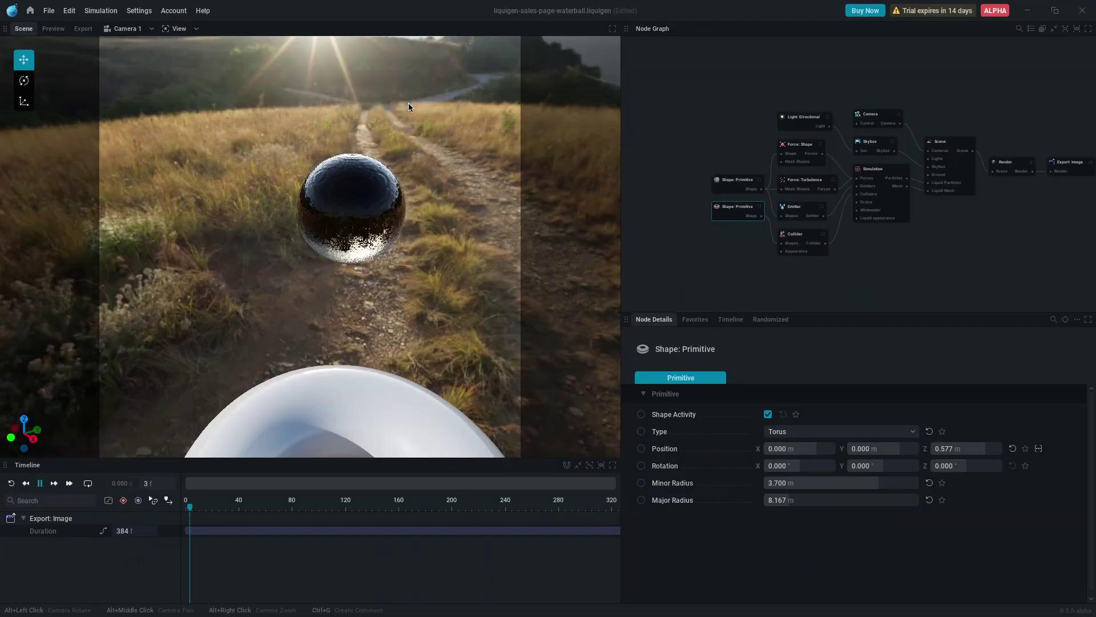
Select the waterball's sphere primitive and move it up and to the right
{"action": "left_click", "coordinate": [736, 185]}
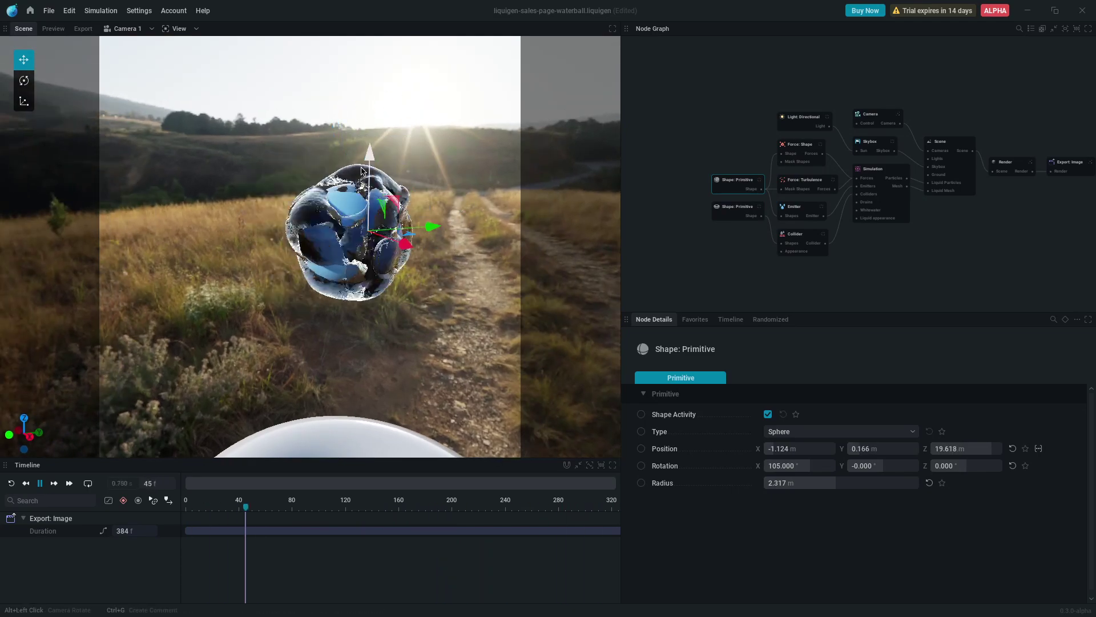
{"action": "left_click_drag", "start_coordinate": [285, 200], "coordinate": [430, 214]}
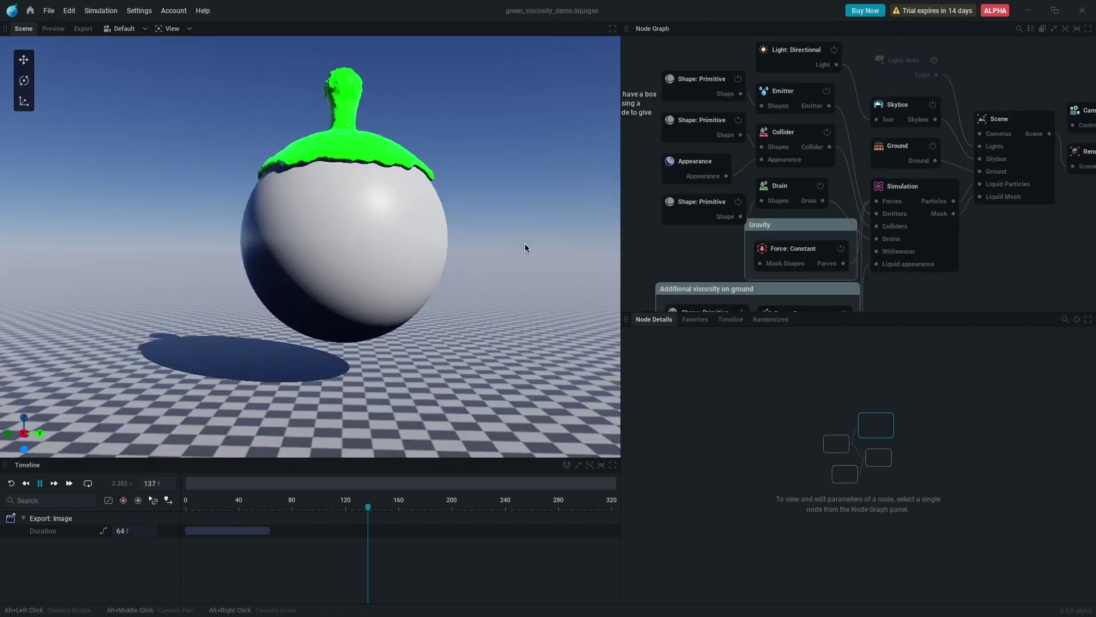
Orbit below and around the green viscous blob to view its side
{"action": "middle_click_drag", "start_coordinate": [511, 231], "coordinate": [505, 185], "text": "alt"}
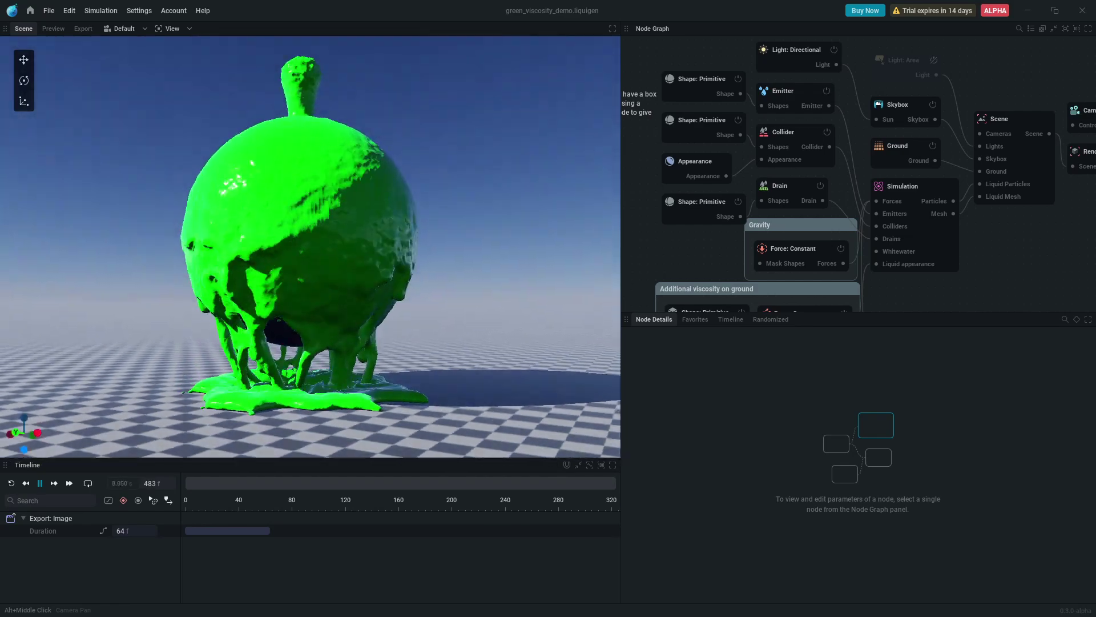
{"action": "left_click_drag", "start_coordinate": [411, 234], "coordinate": [502, 236], "text": "alt"}
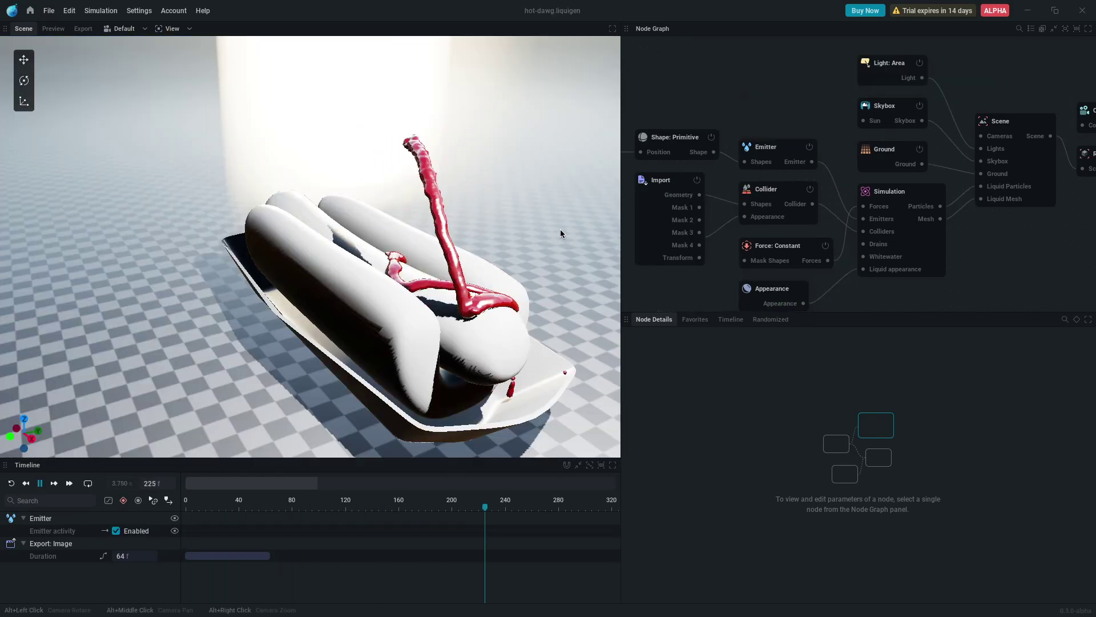
Pan and orbit the camera to a low, side-on view of the sauce-drizzled hot dogs
{"action": "middle_click_drag", "start_coordinate": [561, 228], "coordinate": [502, 188], "text": "alt"}
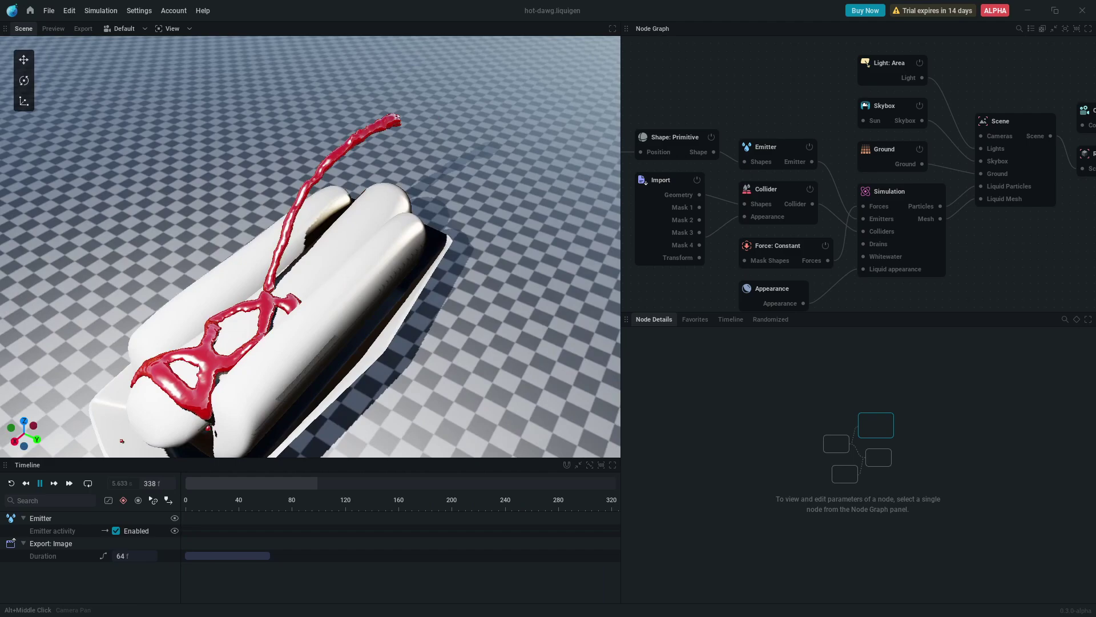
{"action": "left_click_drag", "start_coordinate": [503, 189], "coordinate": [487, 162], "text": "alt"}
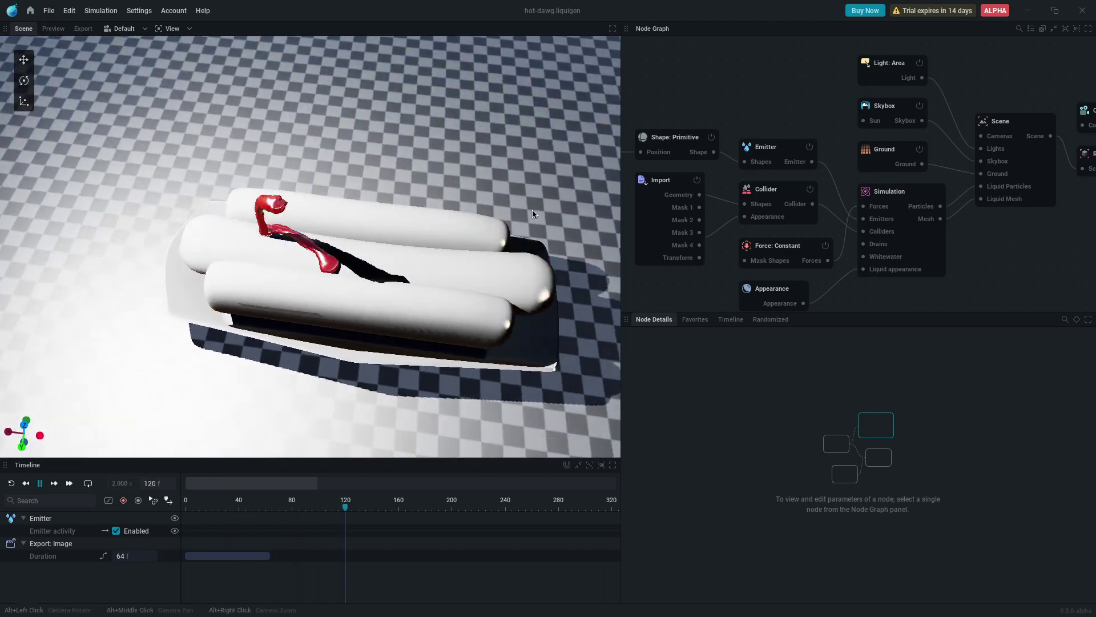
{"action": "left_click_drag", "start_coordinate": [533, 214], "coordinate": [491, 218], "text": "alt"}
{"action": "middle_click_drag", "start_coordinate": [491, 218], "coordinate": [514, 206], "text": "alt"}
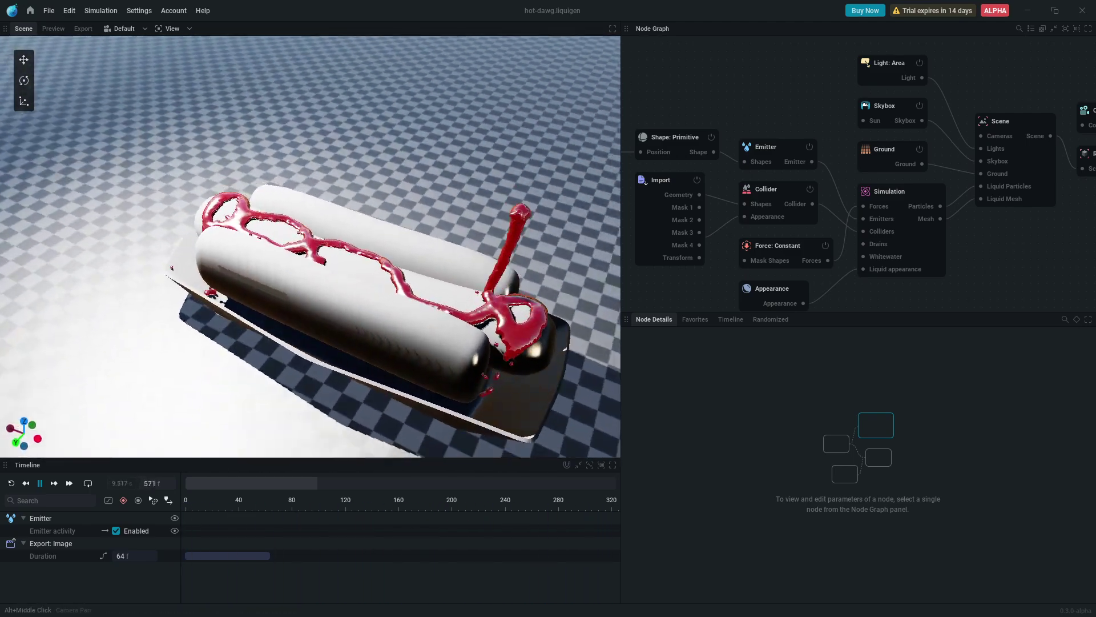
{"action": "left_click_drag", "start_coordinate": [514, 206], "coordinate": [491, 217], "text": "alt"}
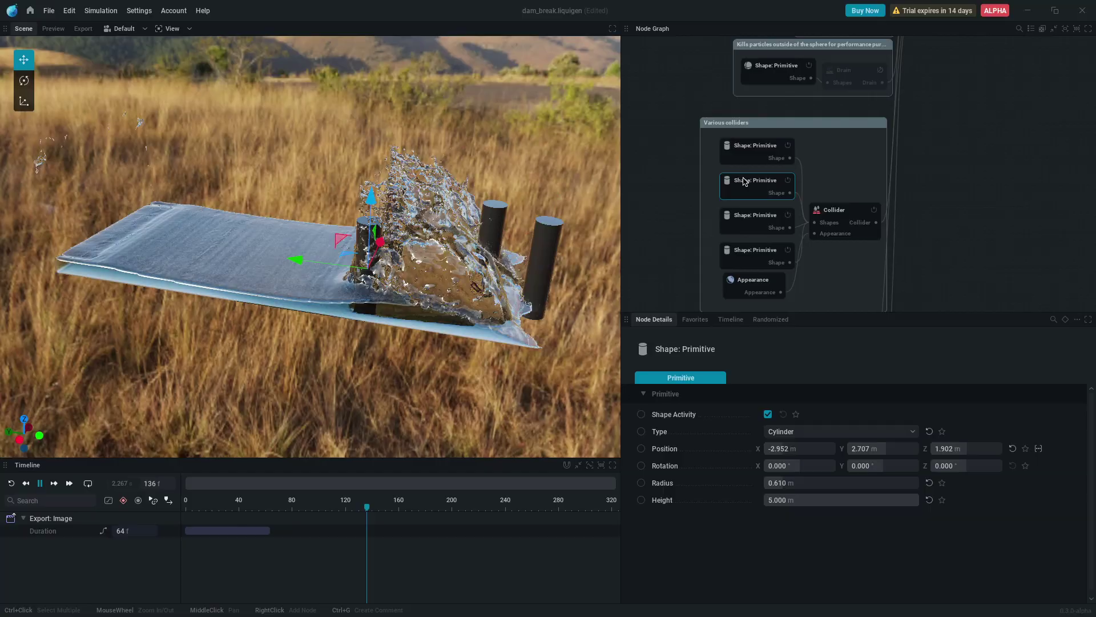
Move the first and fourth cylinder colliders to new spots across the dam-break tank
{"action": "left_click_drag", "start_coordinate": [189, 252], "coordinate": [484, 266]}
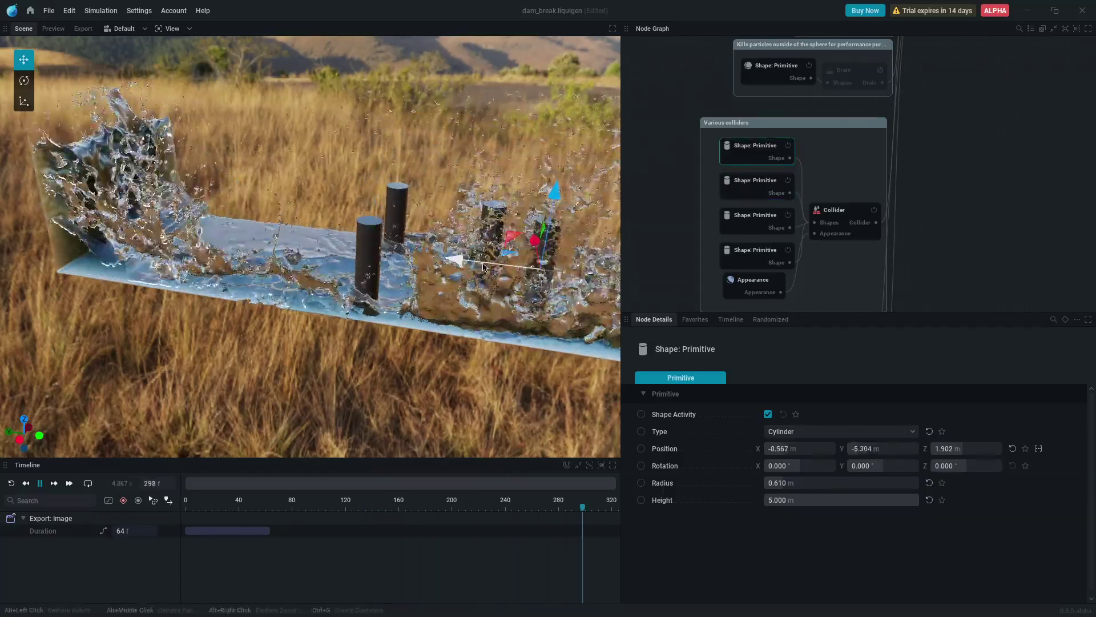
{"action": "left_click", "coordinate": [494, 229]}
{"action": "left_click_drag", "start_coordinate": [400, 245], "coordinate": [371, 240]}
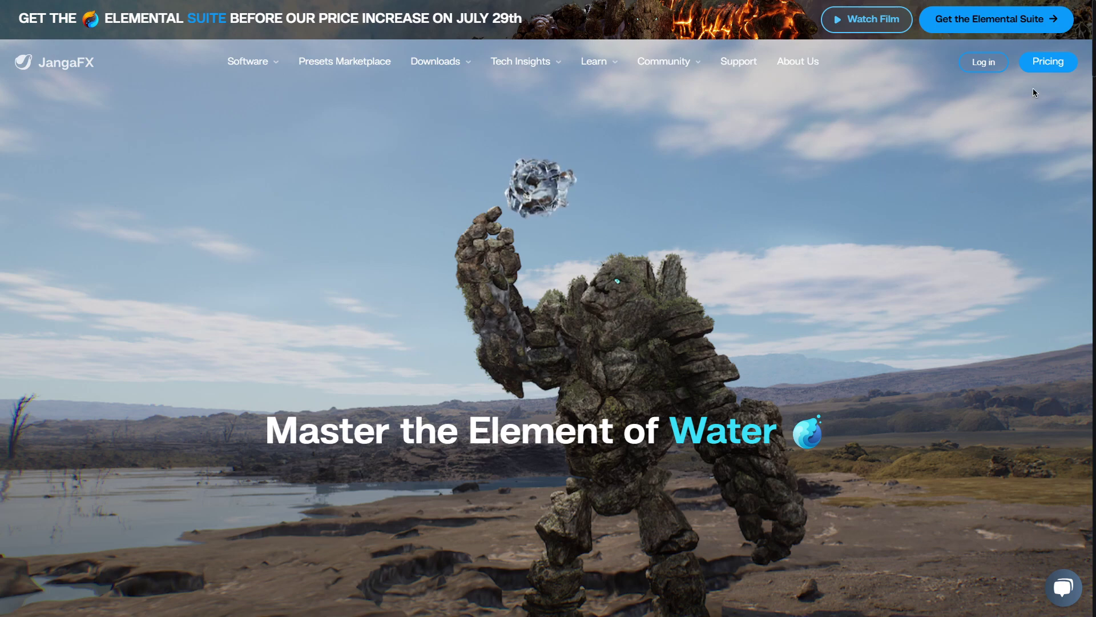
Scroll down the LiquiGen homepage, then go to the Pricing page from the top navigation
{"action": "scroll", "coordinate": [991, 157], "scroll_direction": "down", "scroll_amount": 2}
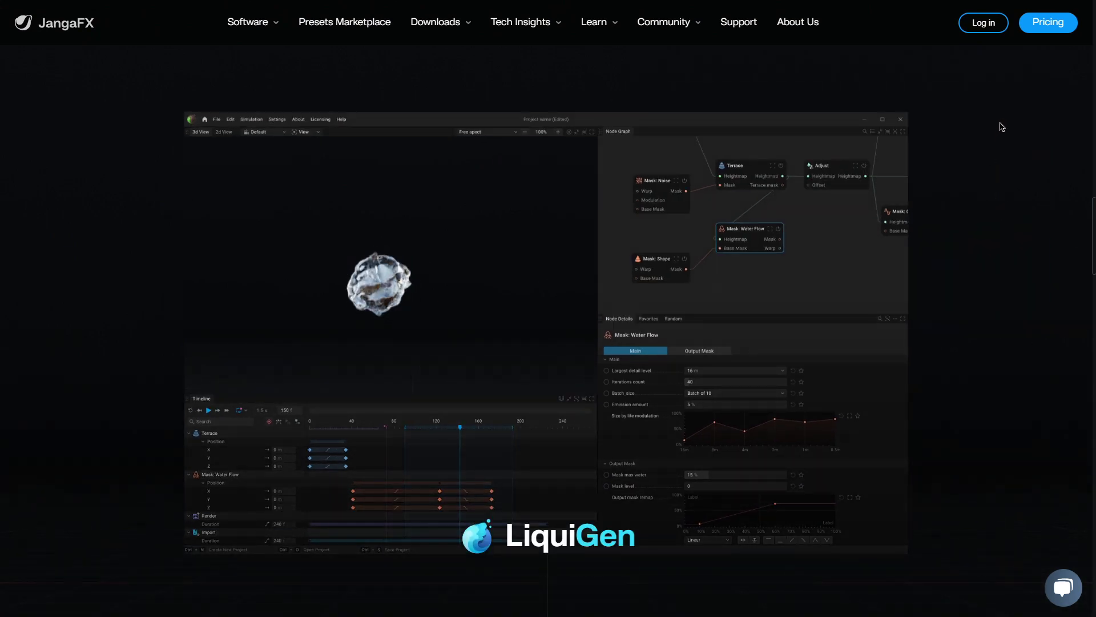
{"action": "left_click", "coordinate": [1048, 24]}
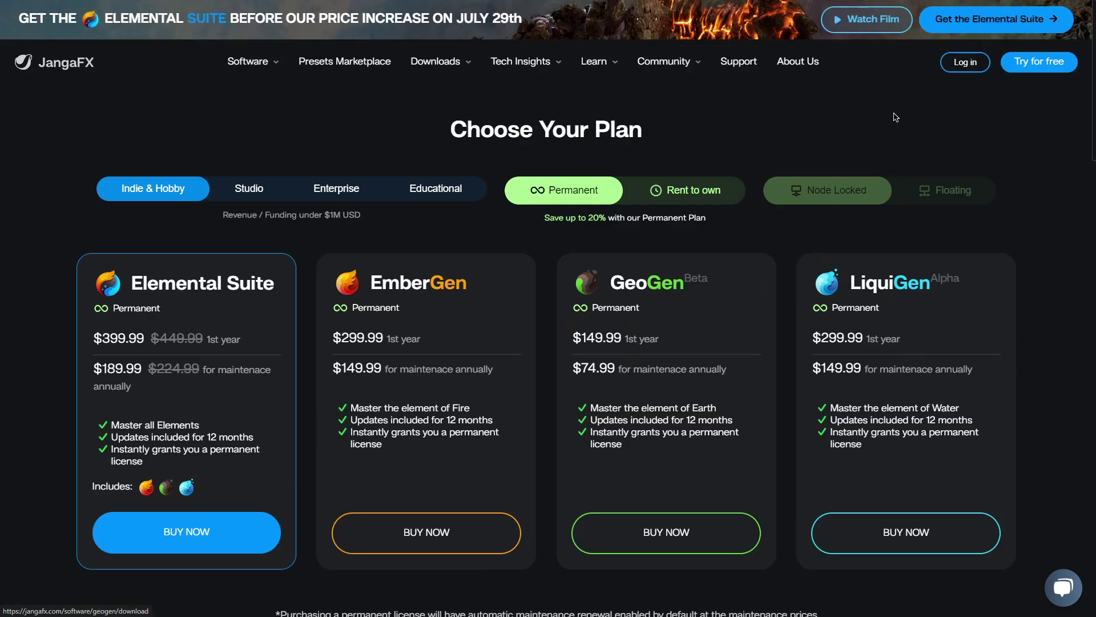
{"action": "left_click", "coordinate": [240, 190]}
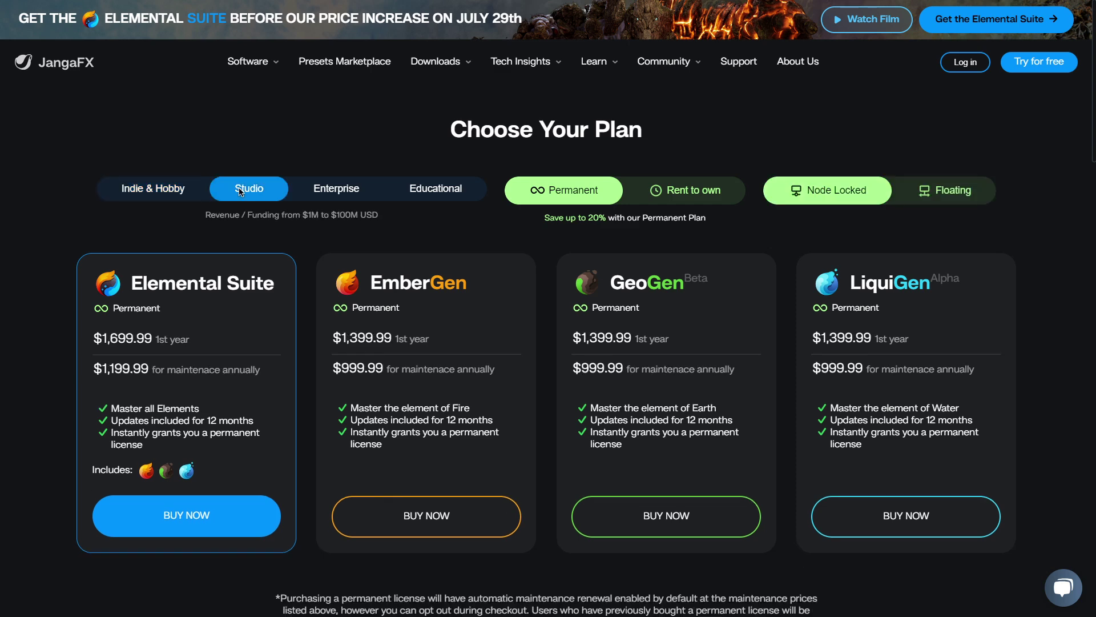
{"action": "left_click", "coordinate": [323, 191]}
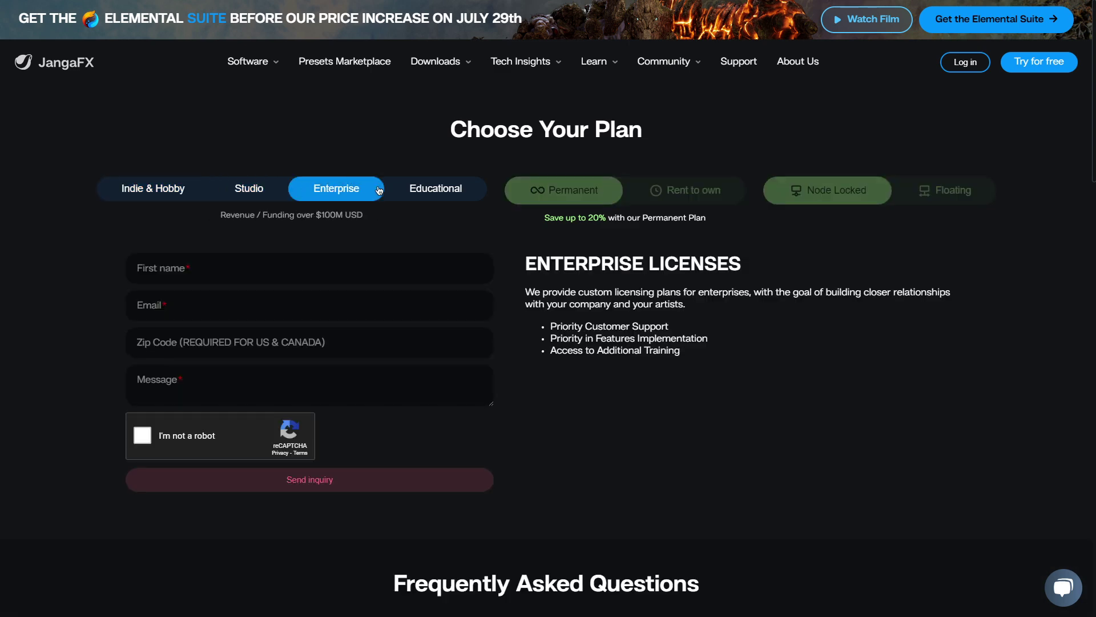
{"action": "left_click", "coordinate": [431, 194]}
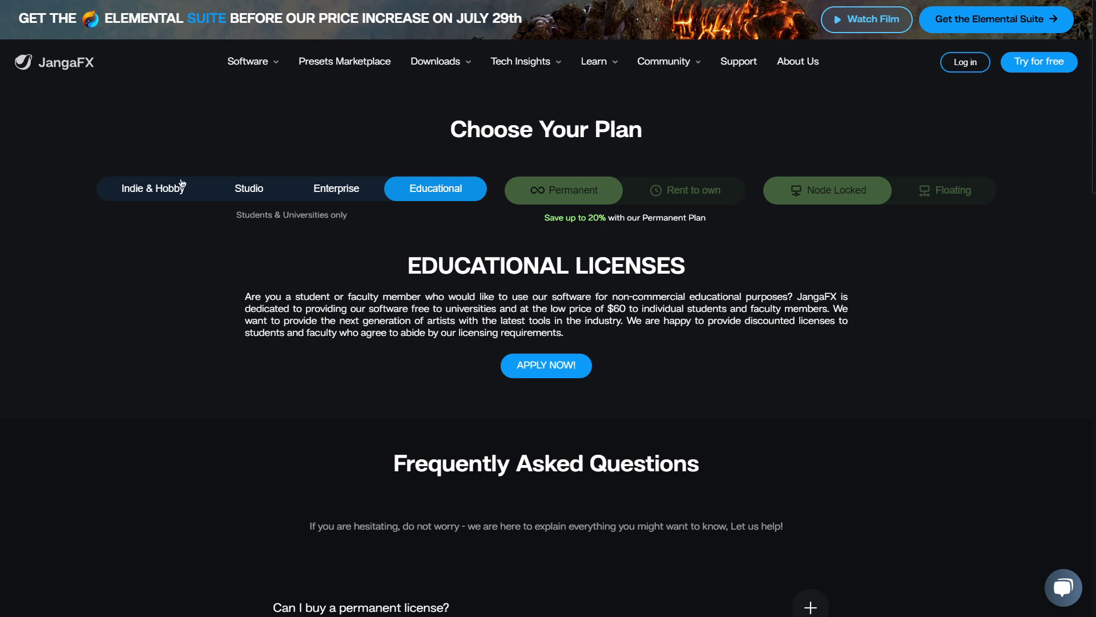
{"action": "left_click", "coordinate": [162, 195]}
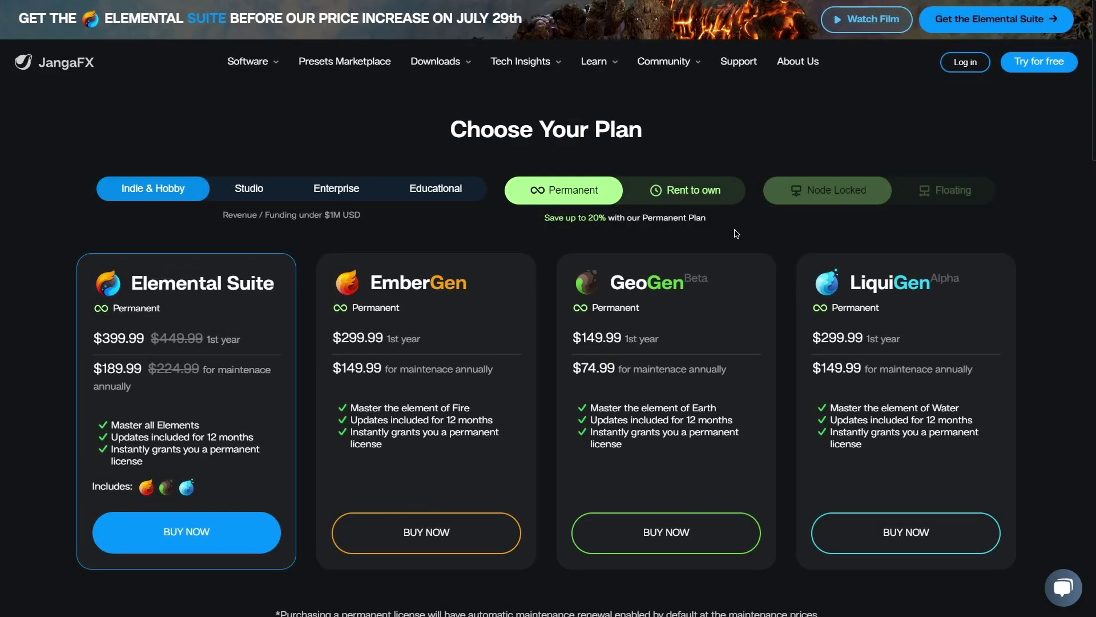
Switch the plan cards to rent-to-own, showing LiquiGen at $19.99/month
{"action": "left_click", "coordinate": [713, 201]}
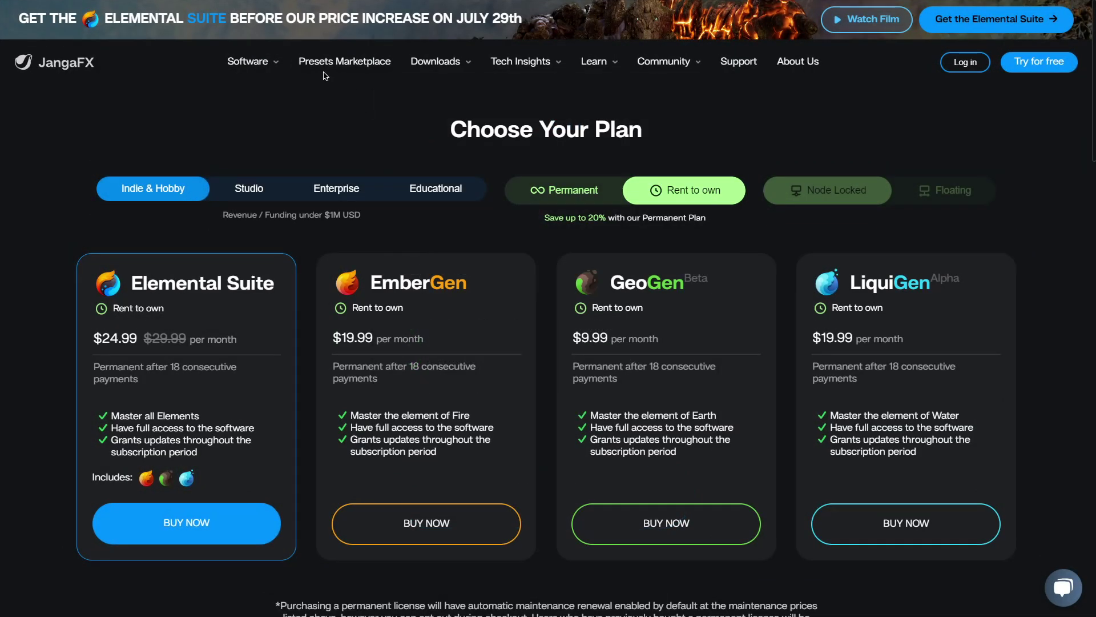
Open the LiquiGen product page from Software, scroll through it, and choose Try for free
{"action": "mouse_move", "coordinate": [280, 69]}
{"action": "left_click", "coordinate": [315, 188]}
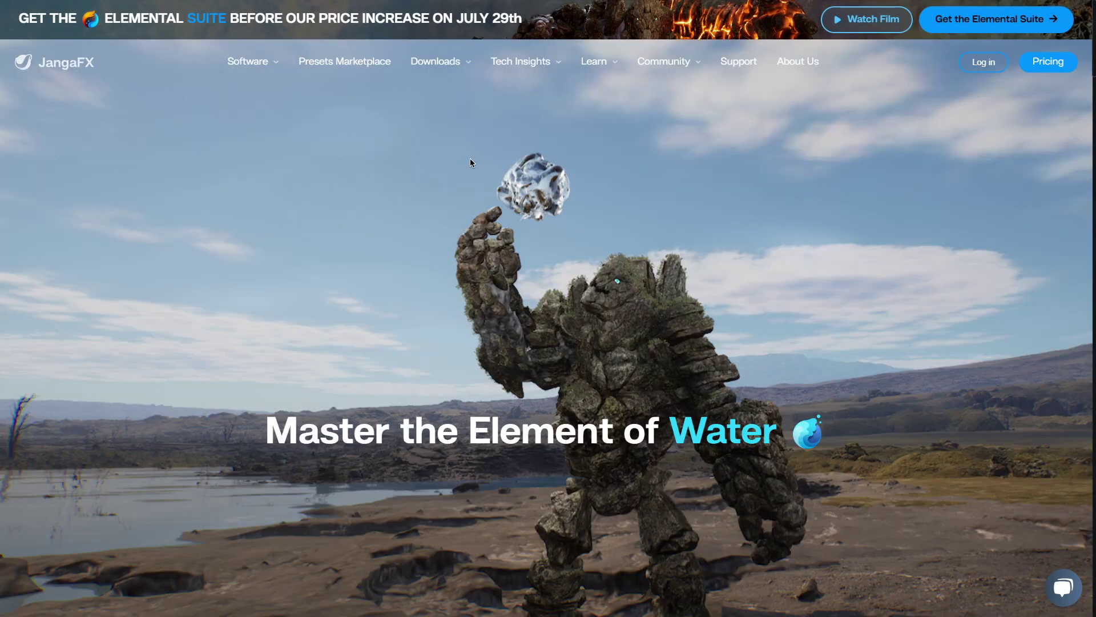
{"action": "scroll", "coordinate": [662, 308], "scroll_direction": "down", "scroll_amount": 5}
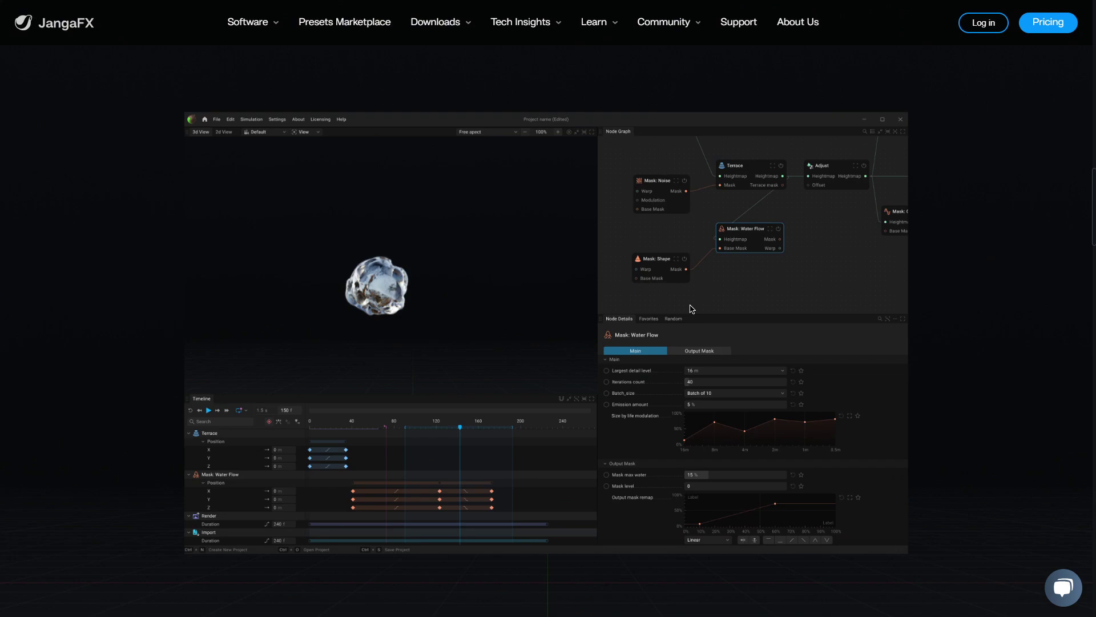
{"action": "scroll", "coordinate": [674, 317], "scroll_direction": "down", "scroll_amount": 5}
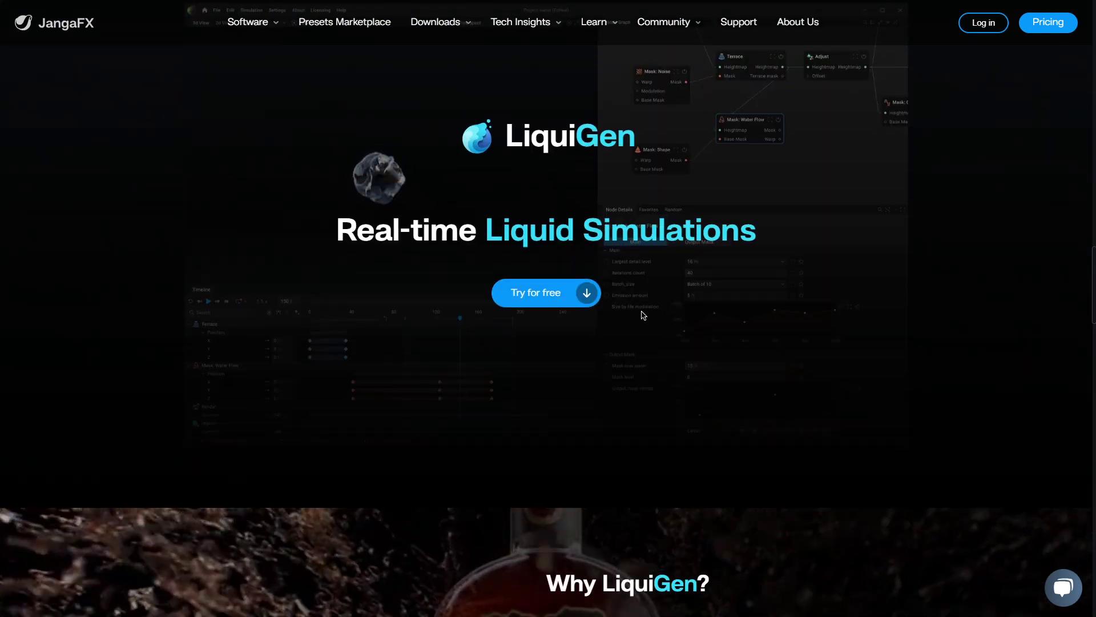
{"action": "scroll", "coordinate": [571, 308], "scroll_direction": "down", "scroll_amount": 10}
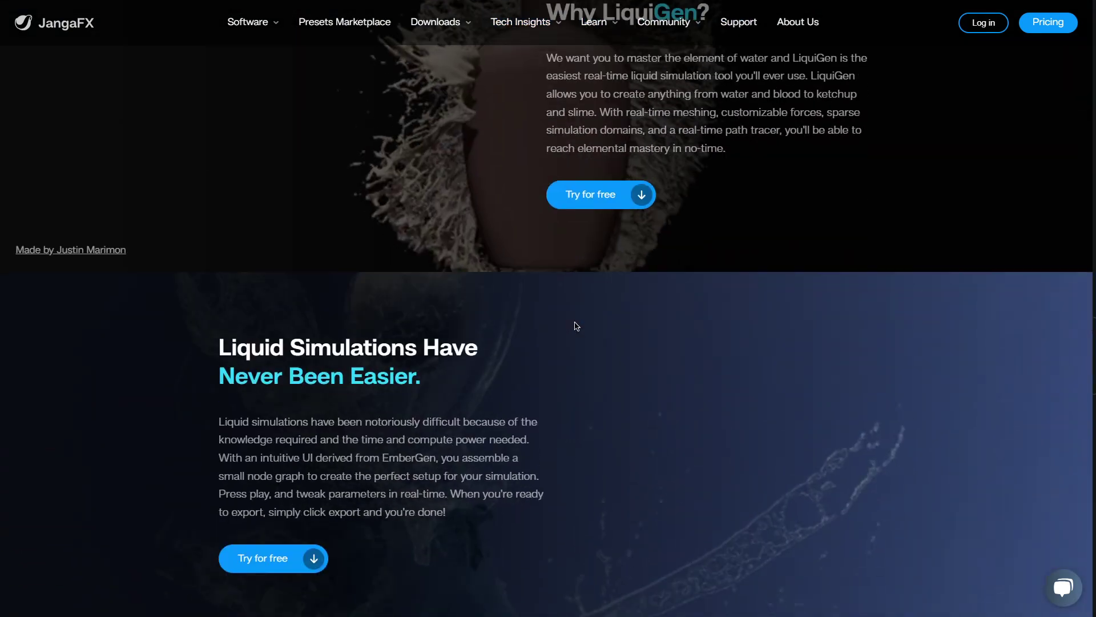
{"action": "scroll", "coordinate": [575, 326], "scroll_direction": "up", "scroll_amount": 12}
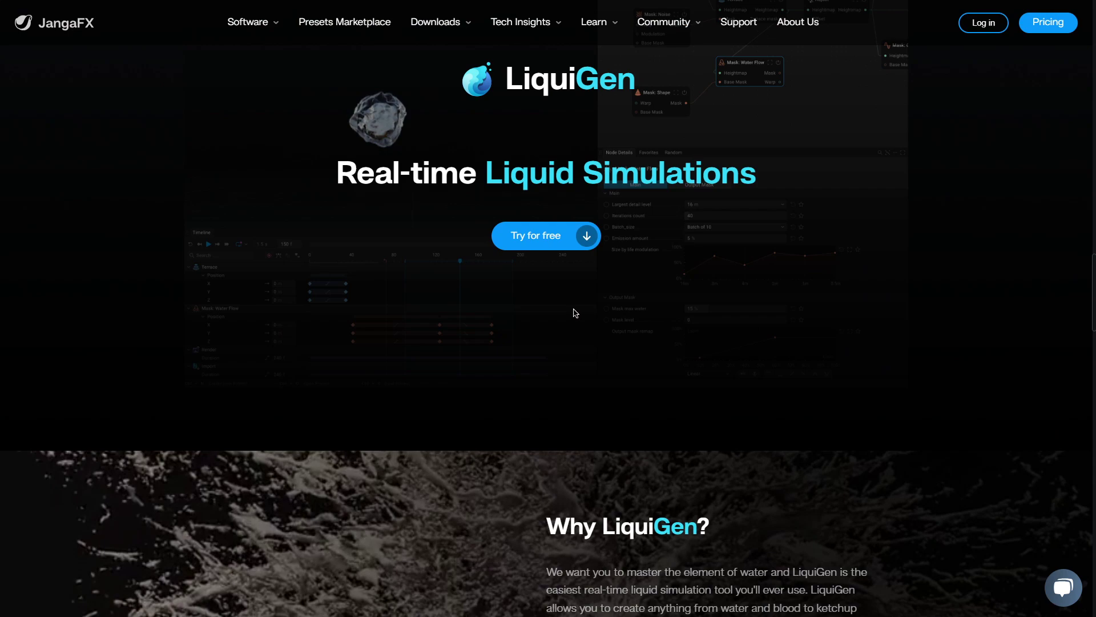
{"action": "left_click", "coordinate": [556, 340]}
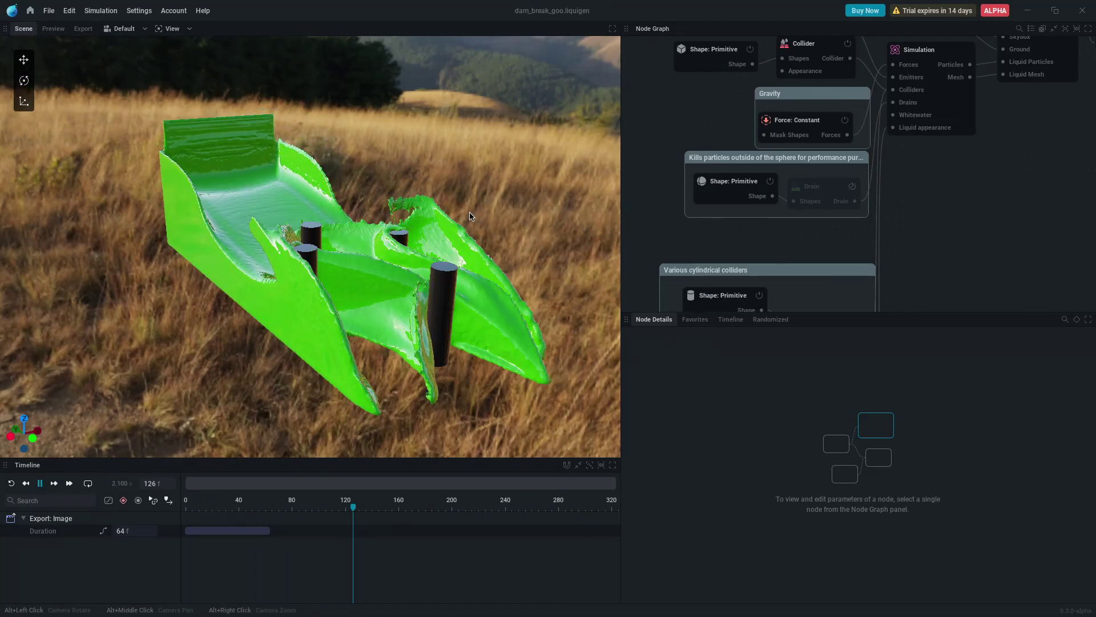
Orbit and zoom in to look down the green goo tank past the colliders
{"action": "mouse_move", "coordinate": [469, 217]}
{"action": "left_mouse_down", "text": "alt"}
{"action": "mouse_move", "coordinate": [405, 274]}
{"action": "mouse_move", "coordinate": [337, 251]}
{"action": "mouse_move", "coordinate": [480, 204]}
{"action": "left_mouse_up", "text": "alt"}
{"action": "scroll", "coordinate": [310, 247], "scroll_direction": "up", "scroll_amount": 3}
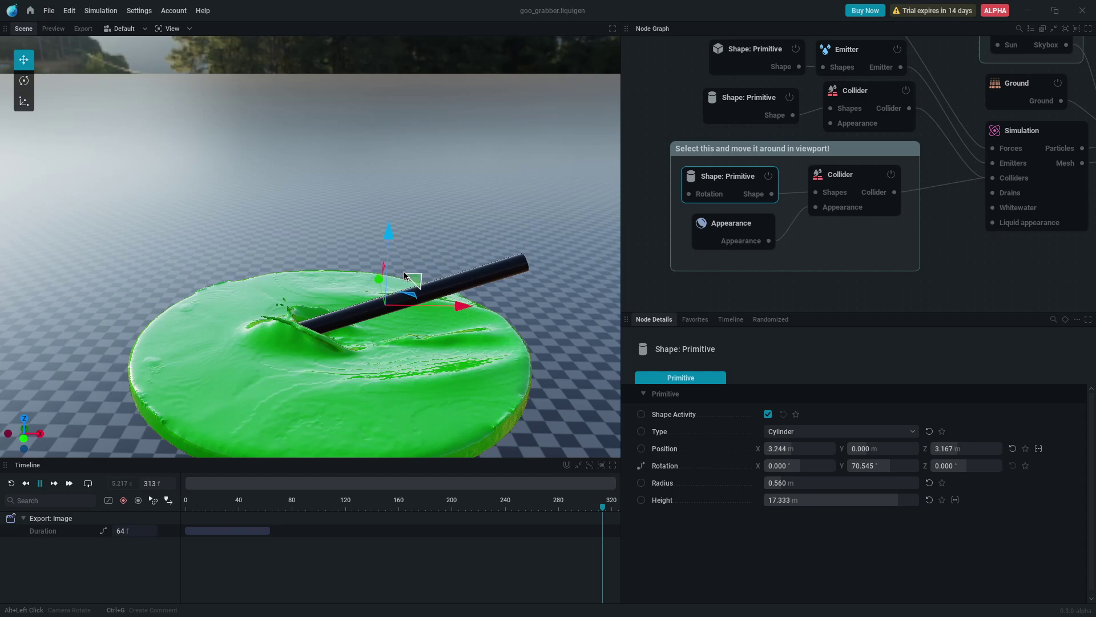
Sweep the cylinder collider sideways and down through the goo to X 4.395, Y 0.249, Z 6.844
{"action": "left_click_drag", "start_coordinate": [434, 211], "coordinate": [286, 223], "text": "alt"}
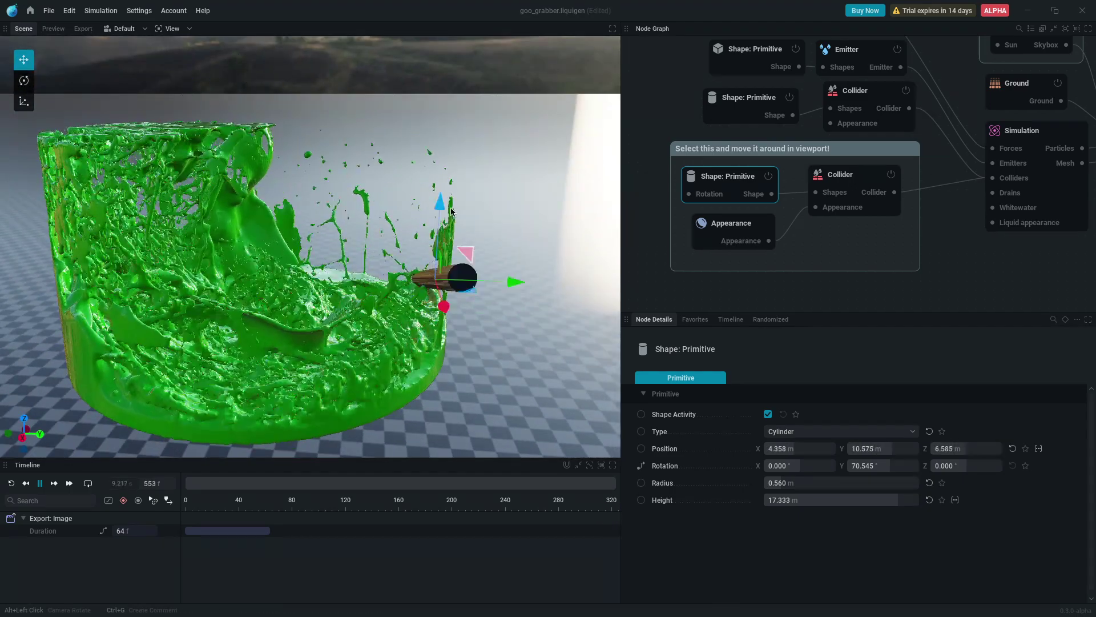
{"action": "left_click_drag", "start_coordinate": [465, 254], "coordinate": [245, 274]}
{"action": "left_click_drag", "start_coordinate": [343, 257], "coordinate": [422, 263], "text": "alt"}
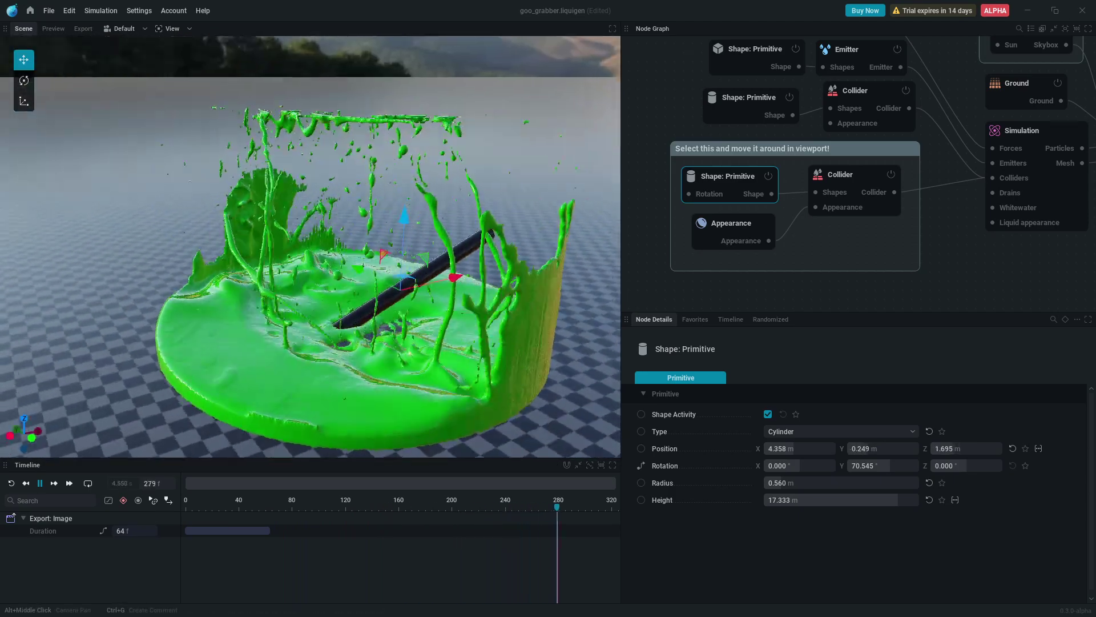